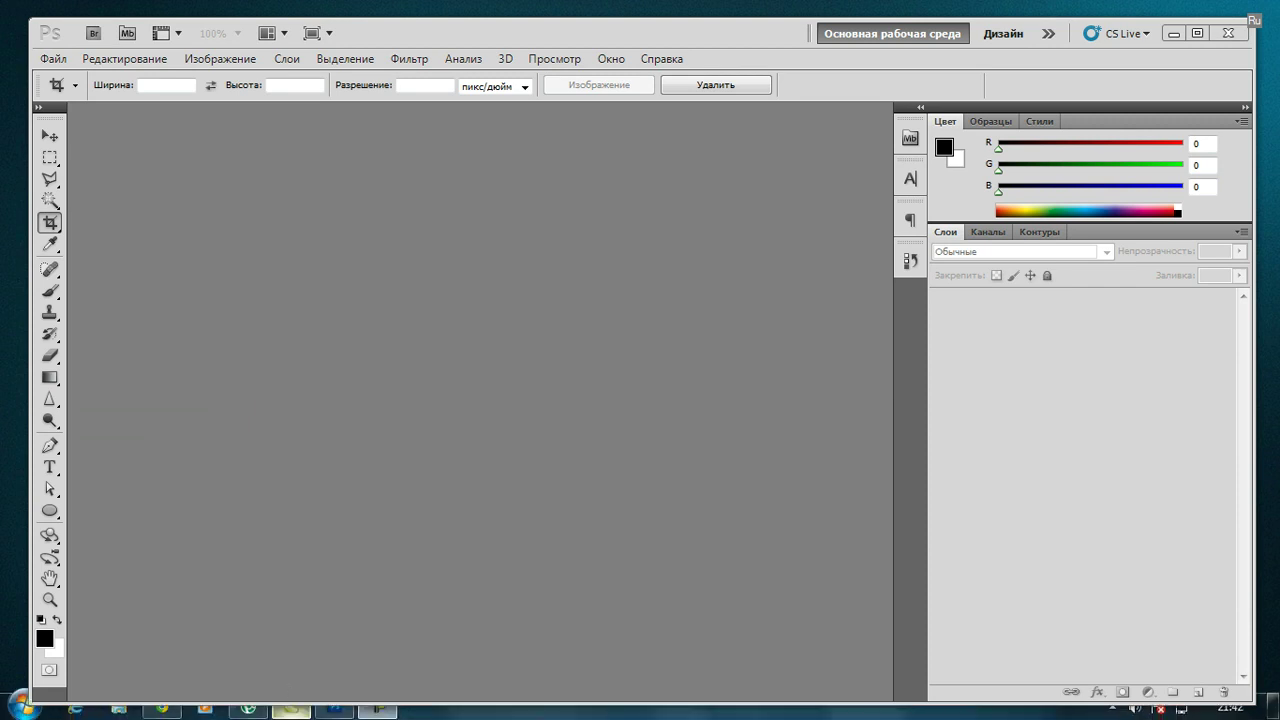
- Copy the massage wallpaper image from the Chrome page
{"action": "left_click", "coordinate": [160, 710]}
{"action": "scroll", "coordinate": [595, 415], "scroll_direction": "down", "scroll_amount": 2}
{"action": "scroll", "coordinate": [600, 416], "scroll_direction": "up", "scroll_amount": 2}
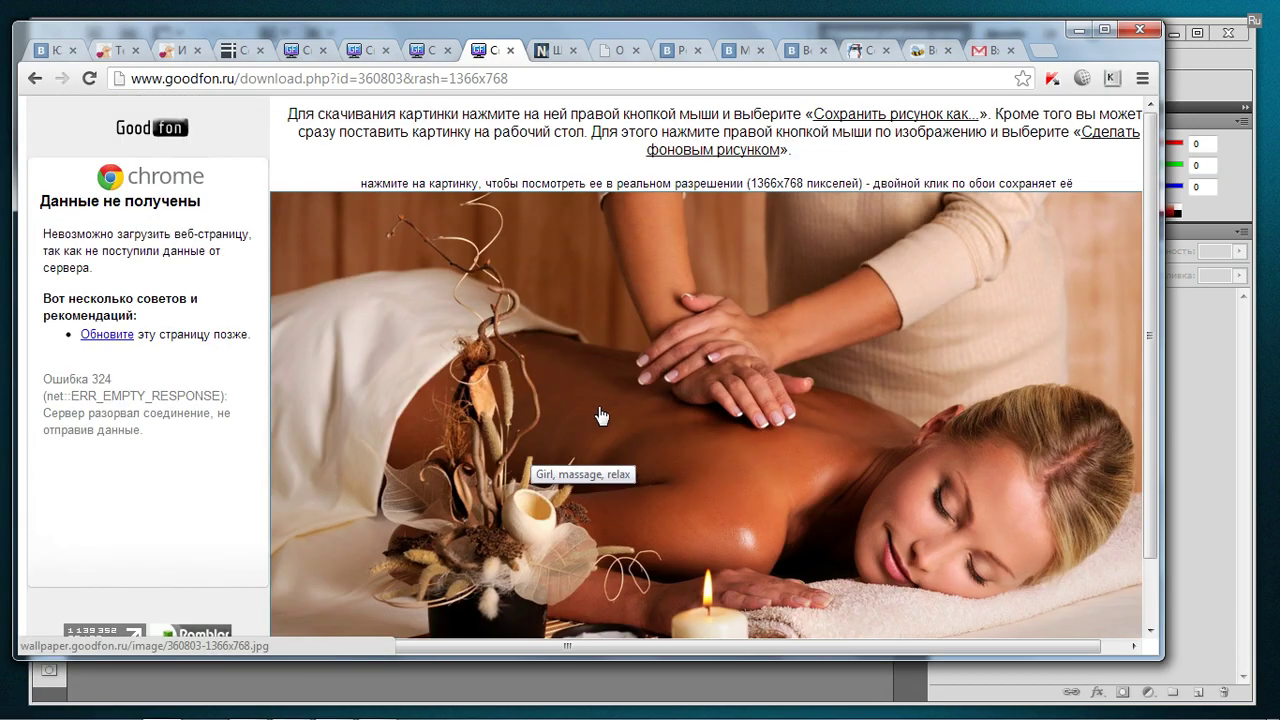
{"action": "right_click", "coordinate": [700, 403]}
{"action": "left_click", "coordinate": [800, 565]}
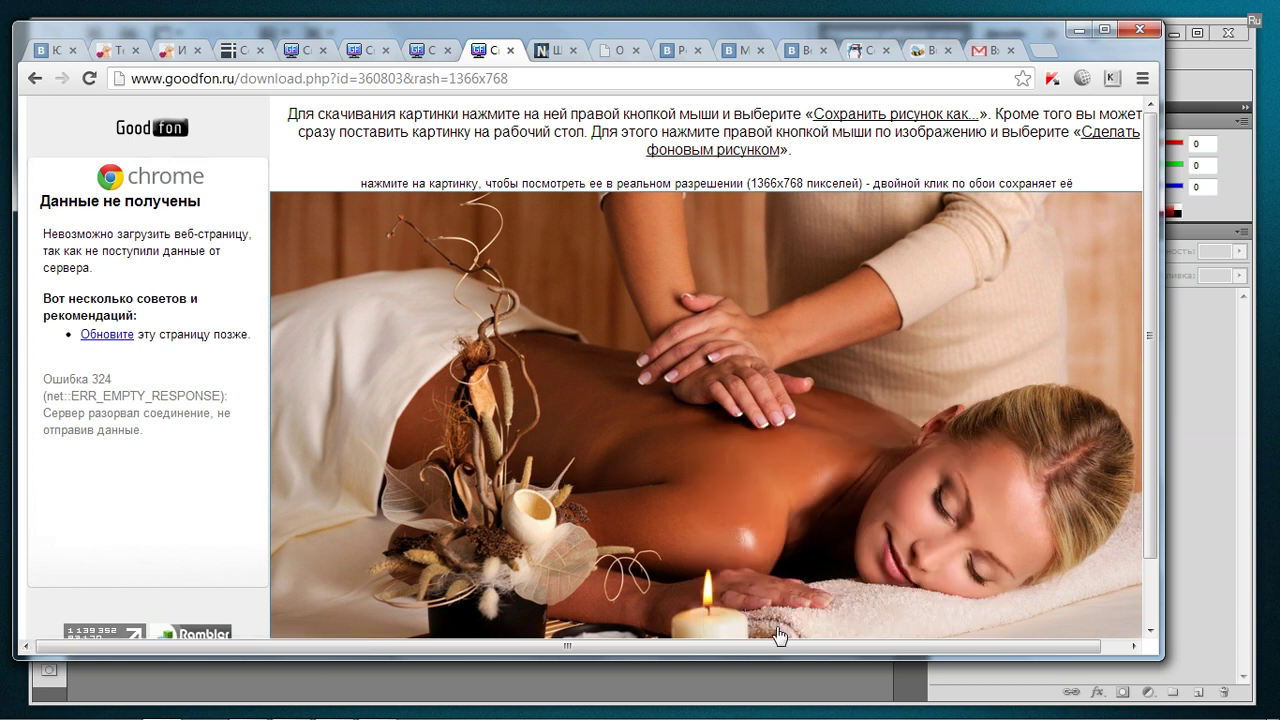
- Create a new 1366x768 clipboard-sized document and paste the photo as Layer 1
{"action": "left_click", "coordinate": [765, 672]}
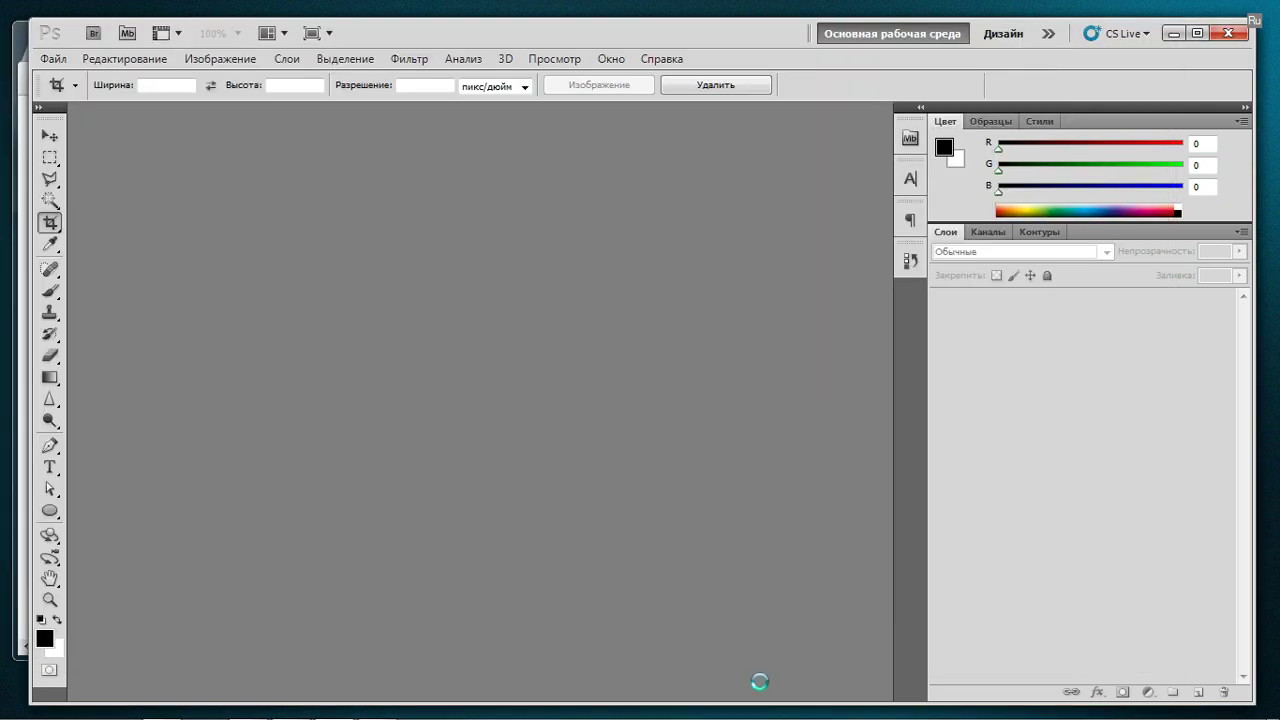
{"action": "key", "text": "ctrl+n"}
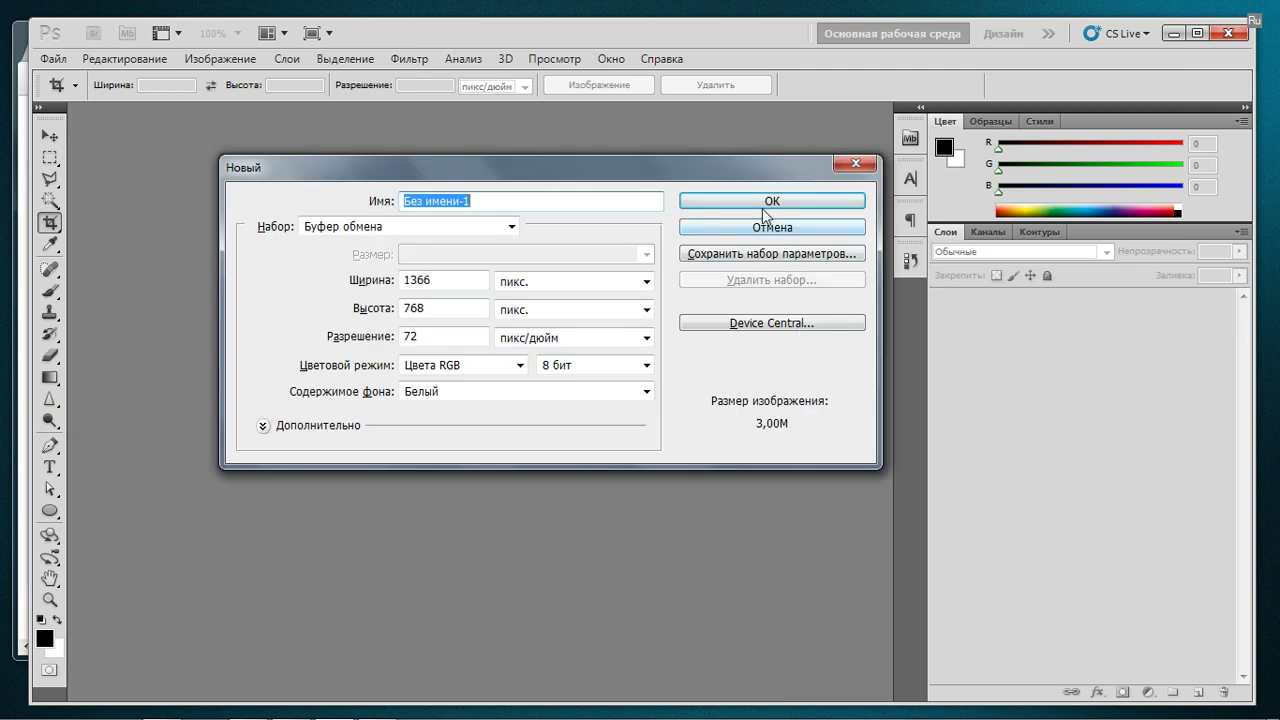
{"action": "left_click", "coordinate": [770, 206]}
{"action": "key", "text": "ctrl+v"}
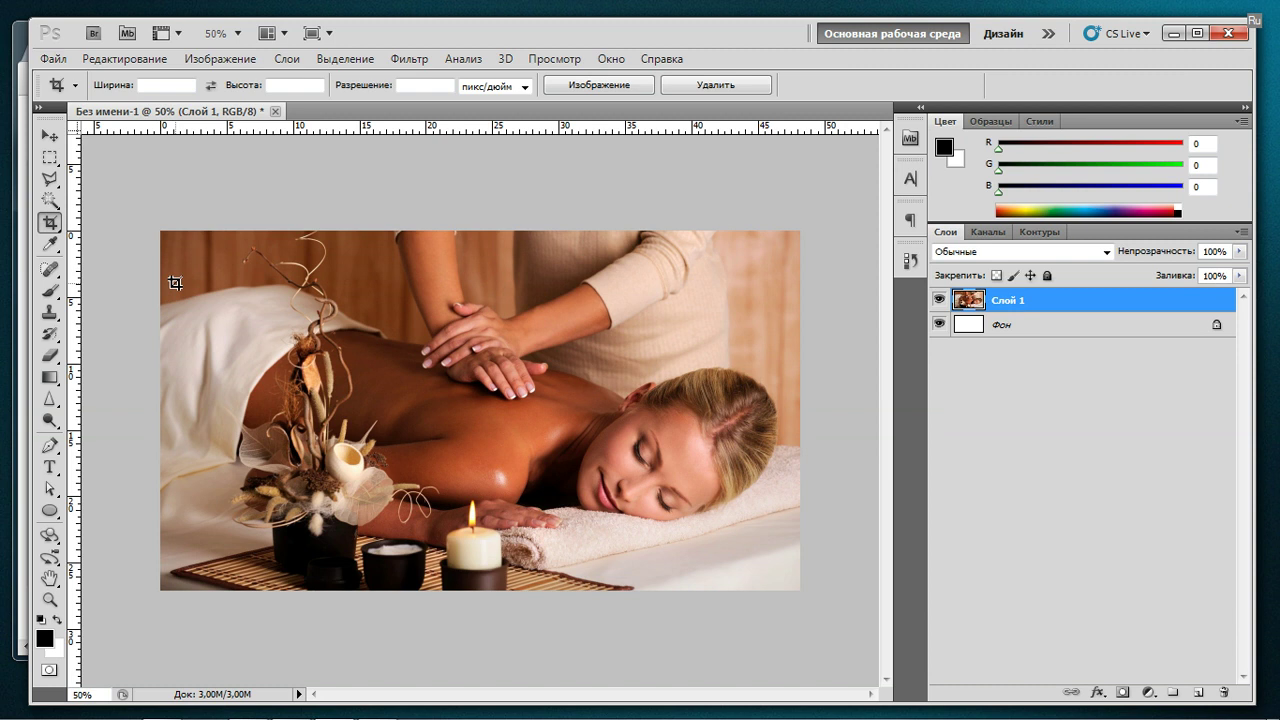
- Draw a 50 px-radius rounded-rectangle path inset from the photo's edges
{"action": "left_click", "coordinate": [50, 511]}
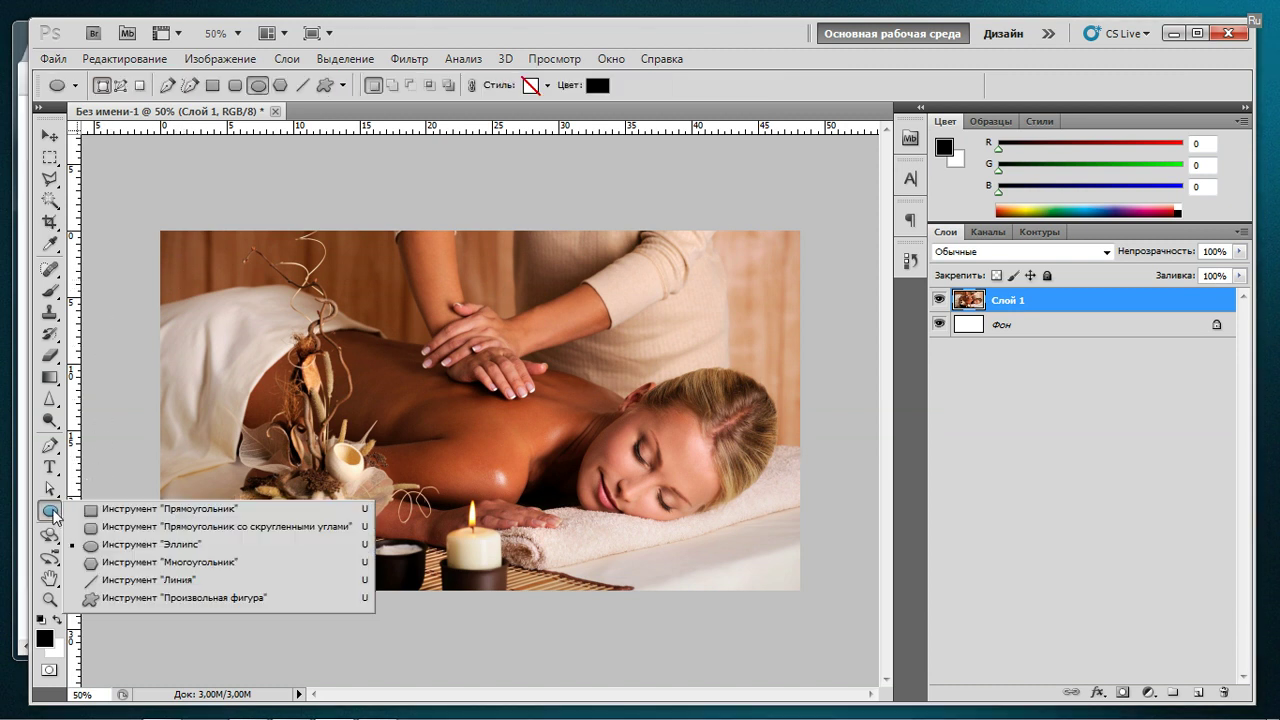
{"action": "left_click", "coordinate": [136, 531]}
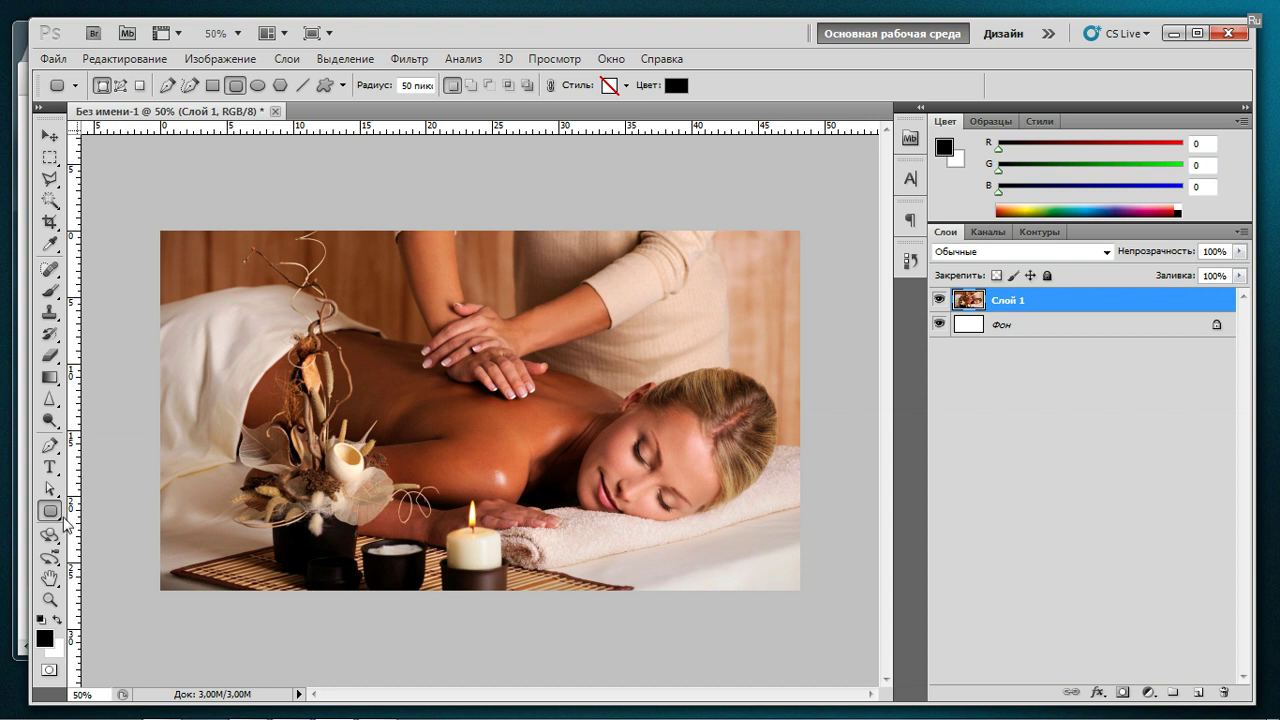
{"action": "left_click", "coordinate": [120, 86]}
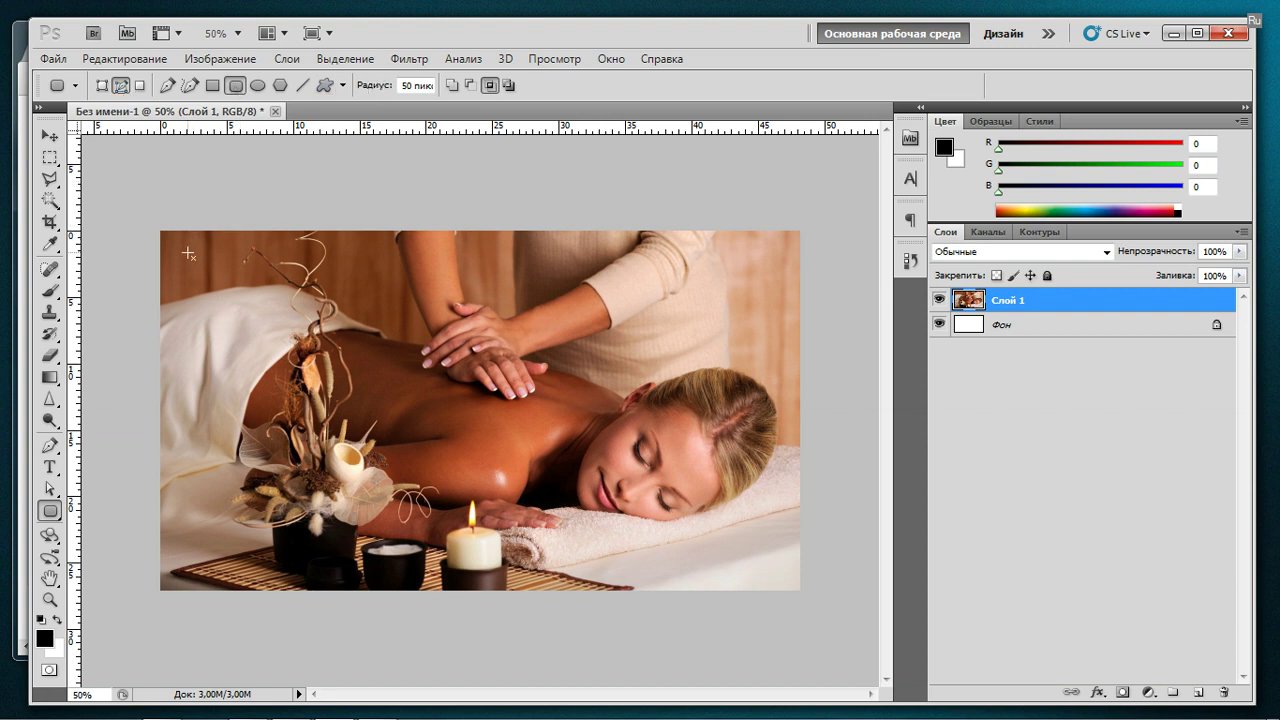
{"action": "left_click_drag", "start_coordinate": [184, 250], "coordinate": [787, 568]}
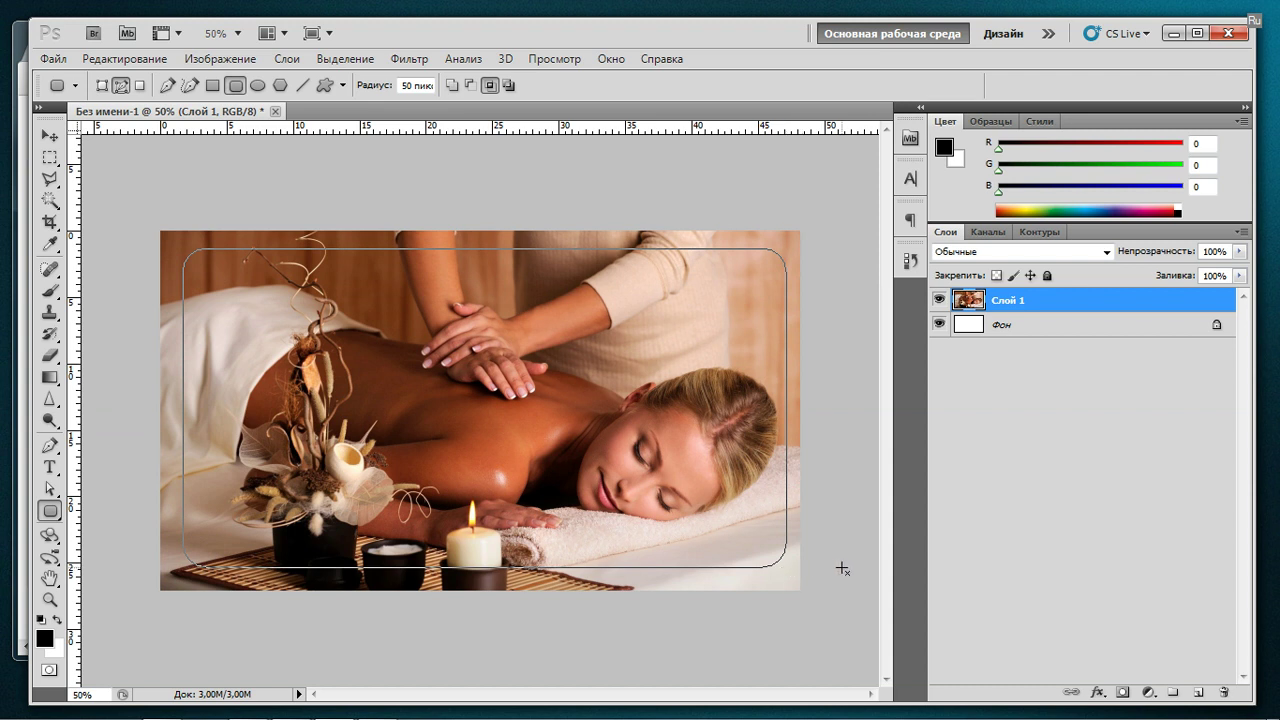
- Copy the rounded selection onto Слой 2, delete the original Слой 1, and select Слой 2
{"action": "key", "text": "ctrl+Return"}
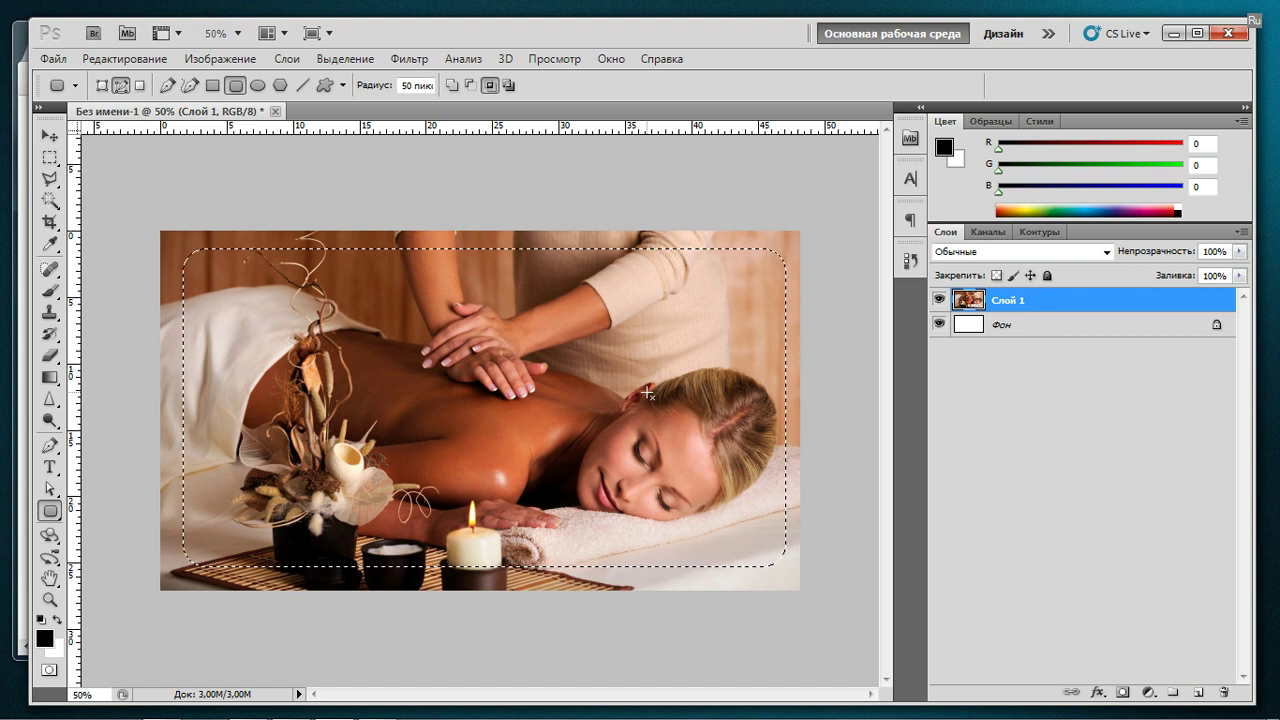
{"action": "key", "text": "ctrl+j"}
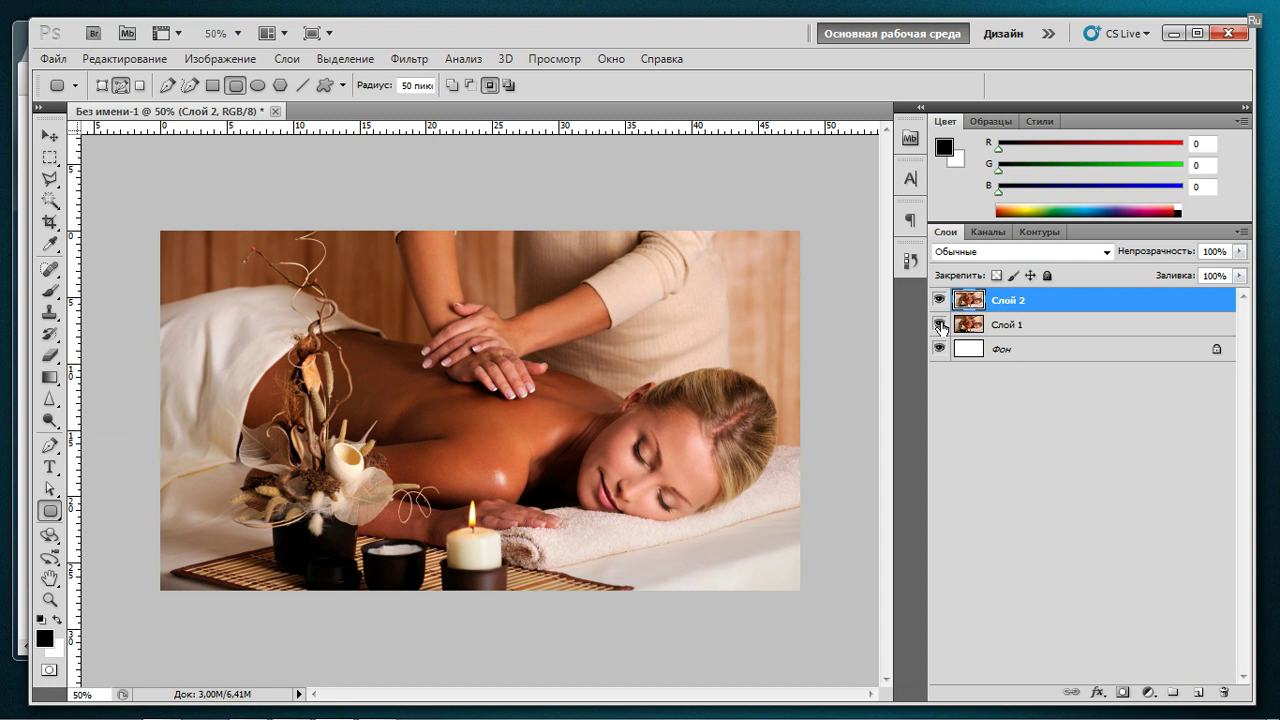
{"action": "left_click", "coordinate": [939, 324]}
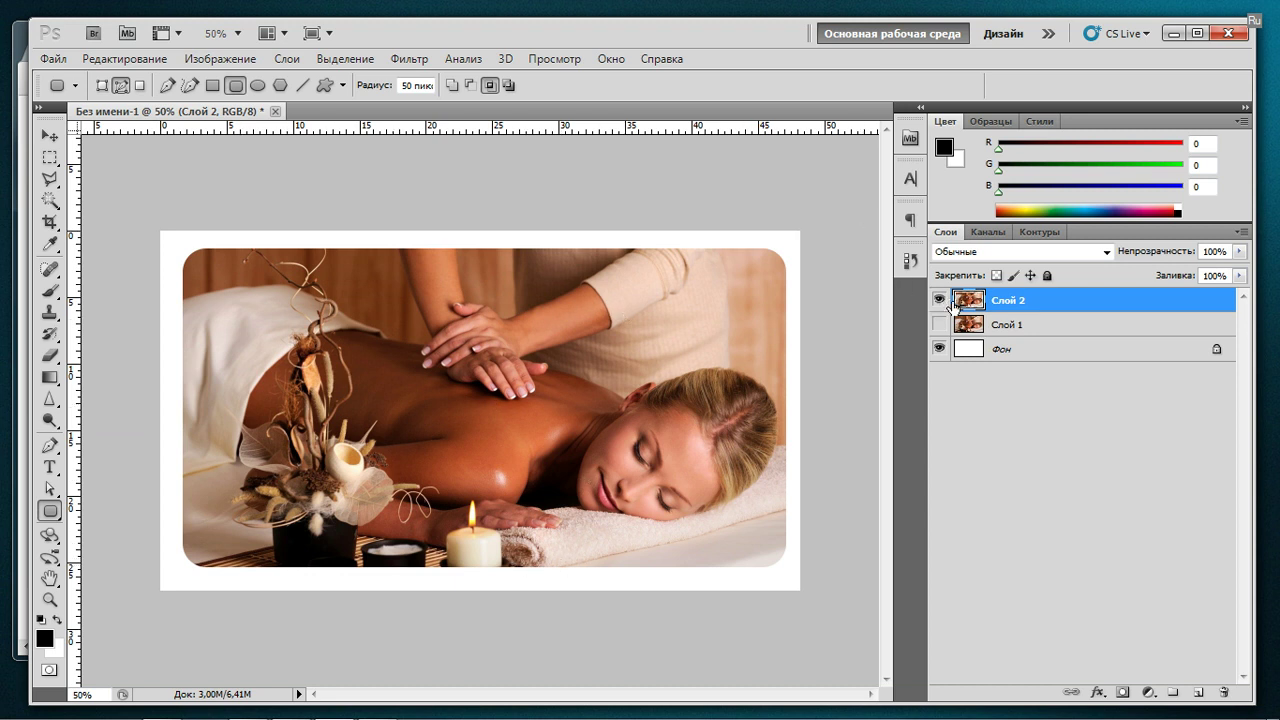
{"action": "left_click", "coordinate": [960, 326]}
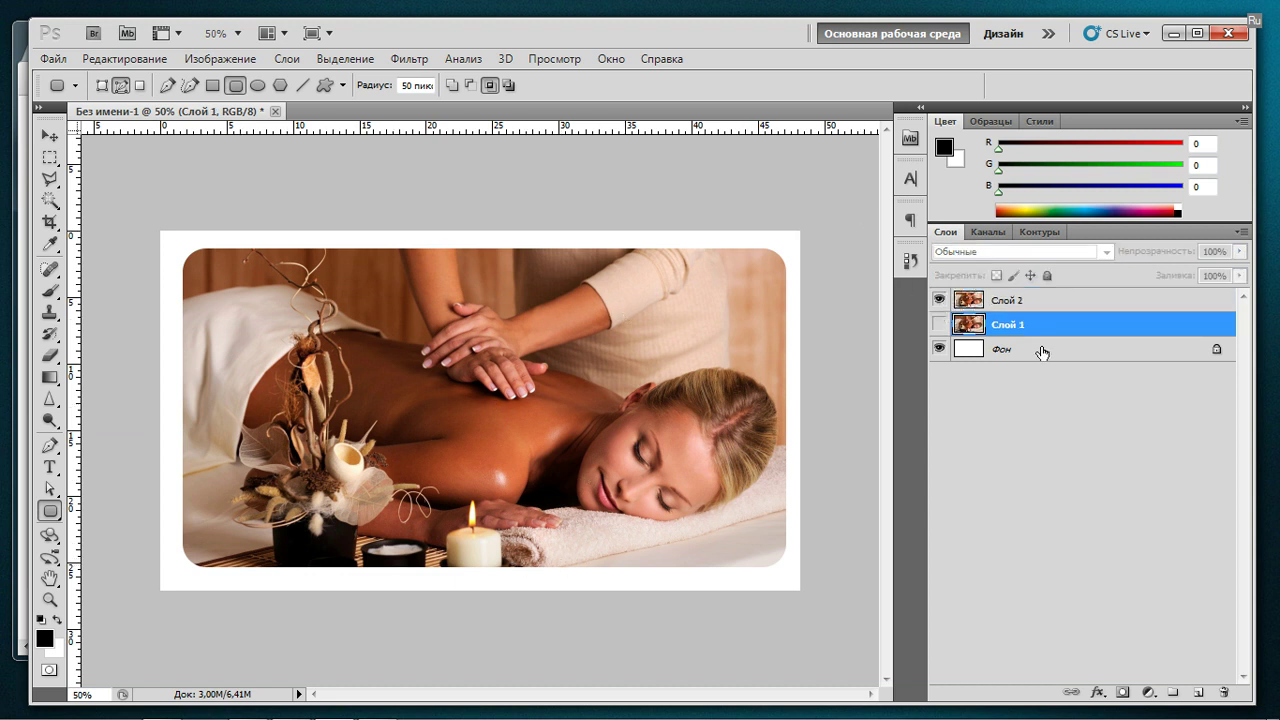
{"action": "key", "text": "Delete"}
{"action": "left_click", "coordinate": [975, 302]}
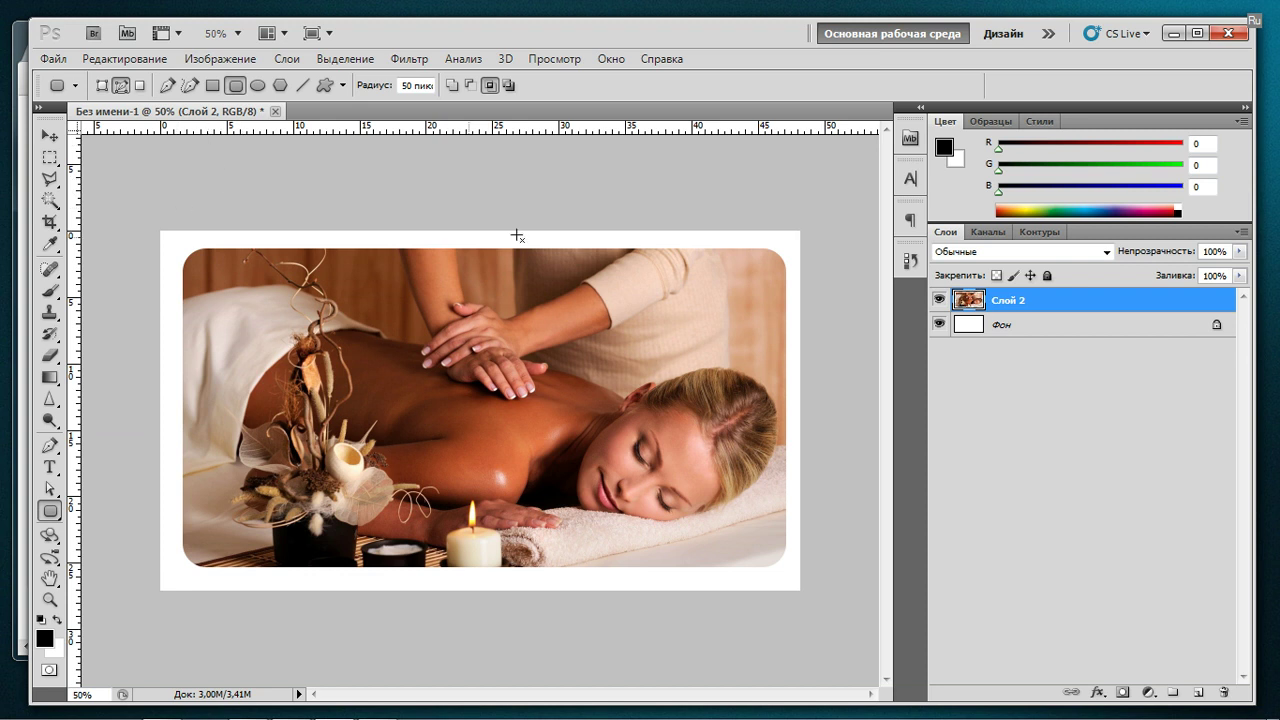
- Try the red glossy, grey-green, black glossy and white embossed preset styles on Слой 2
{"action": "left_click", "coordinate": [1038, 120]}
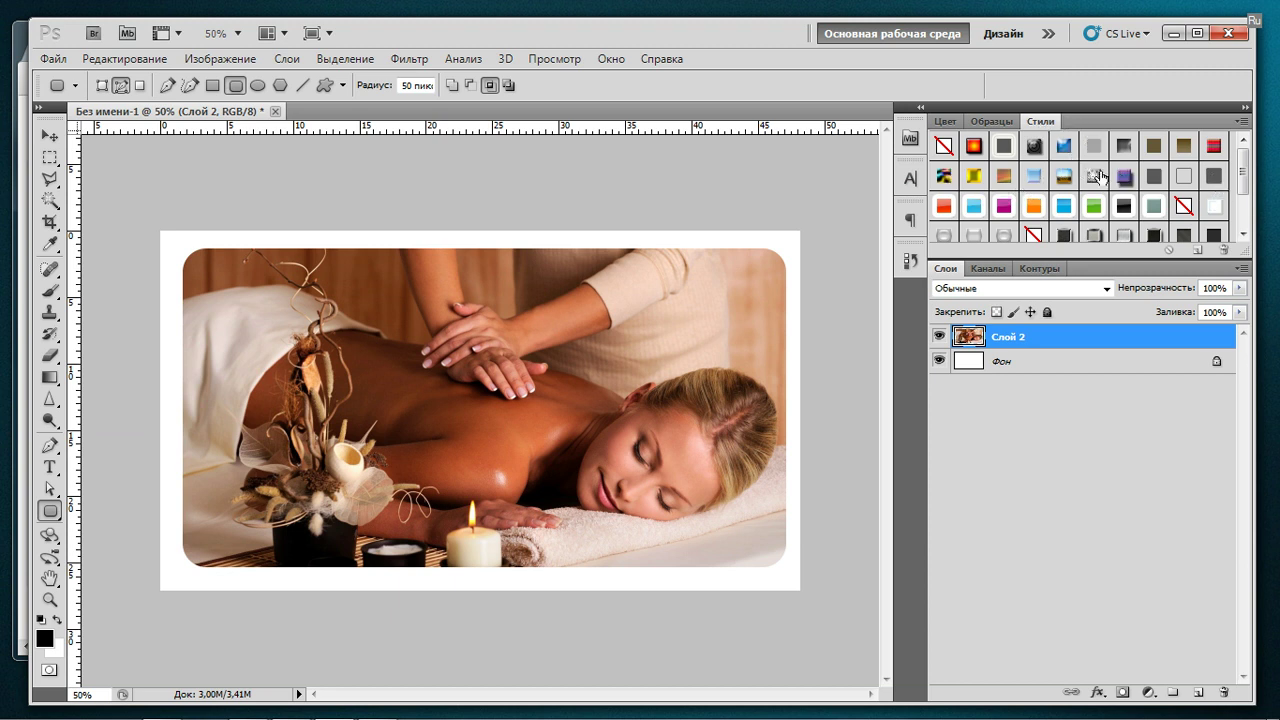
{"action": "left_click", "coordinate": [944, 207]}
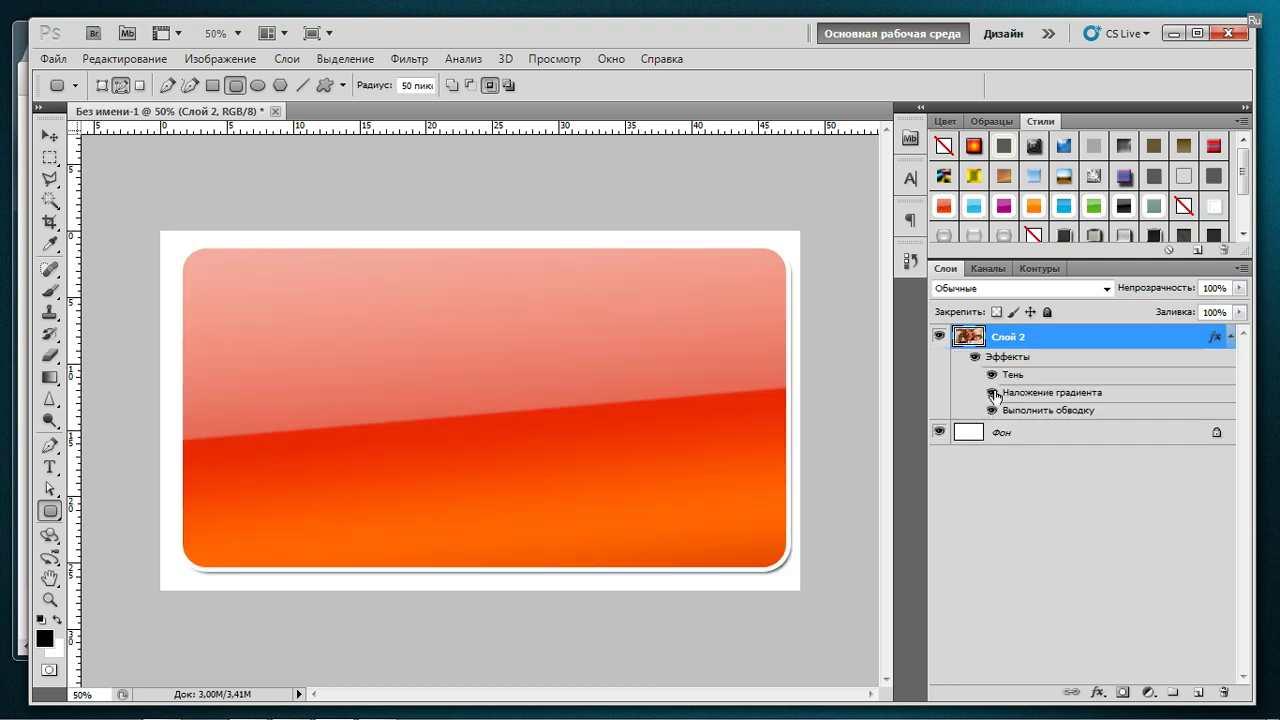
{"action": "left_click", "coordinate": [992, 393]}
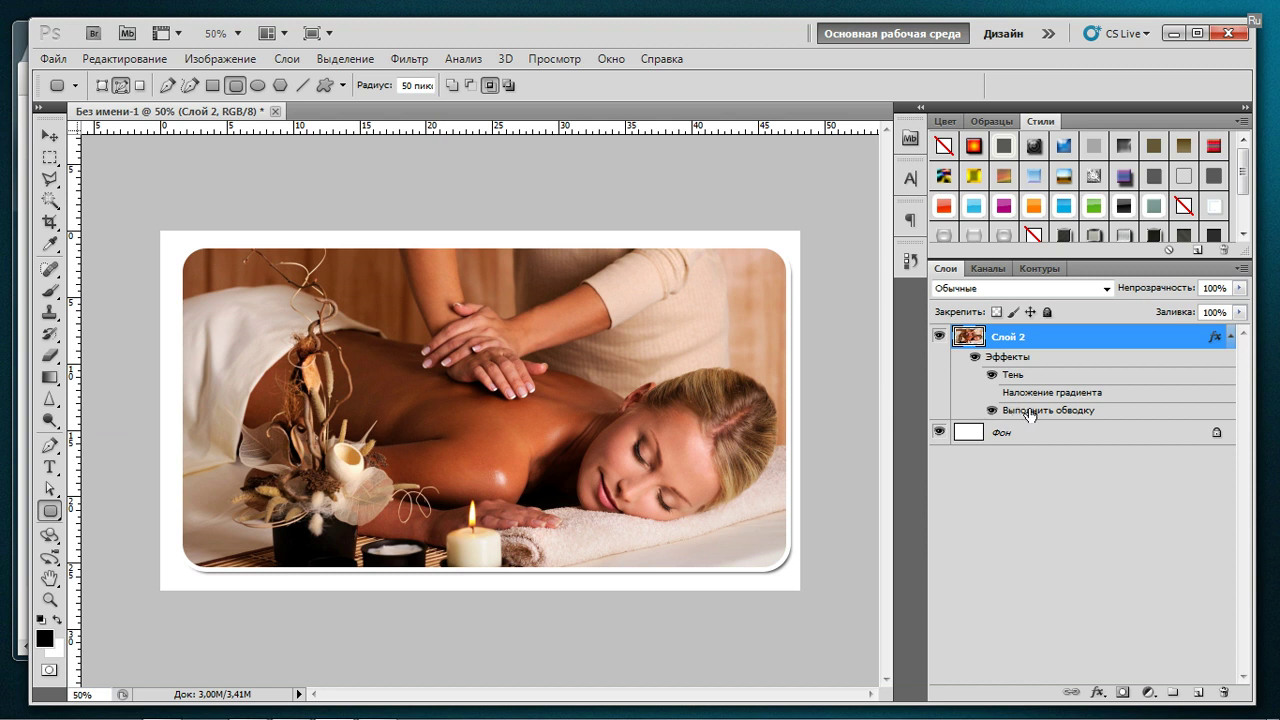
{"action": "left_click", "coordinate": [1152, 207]}
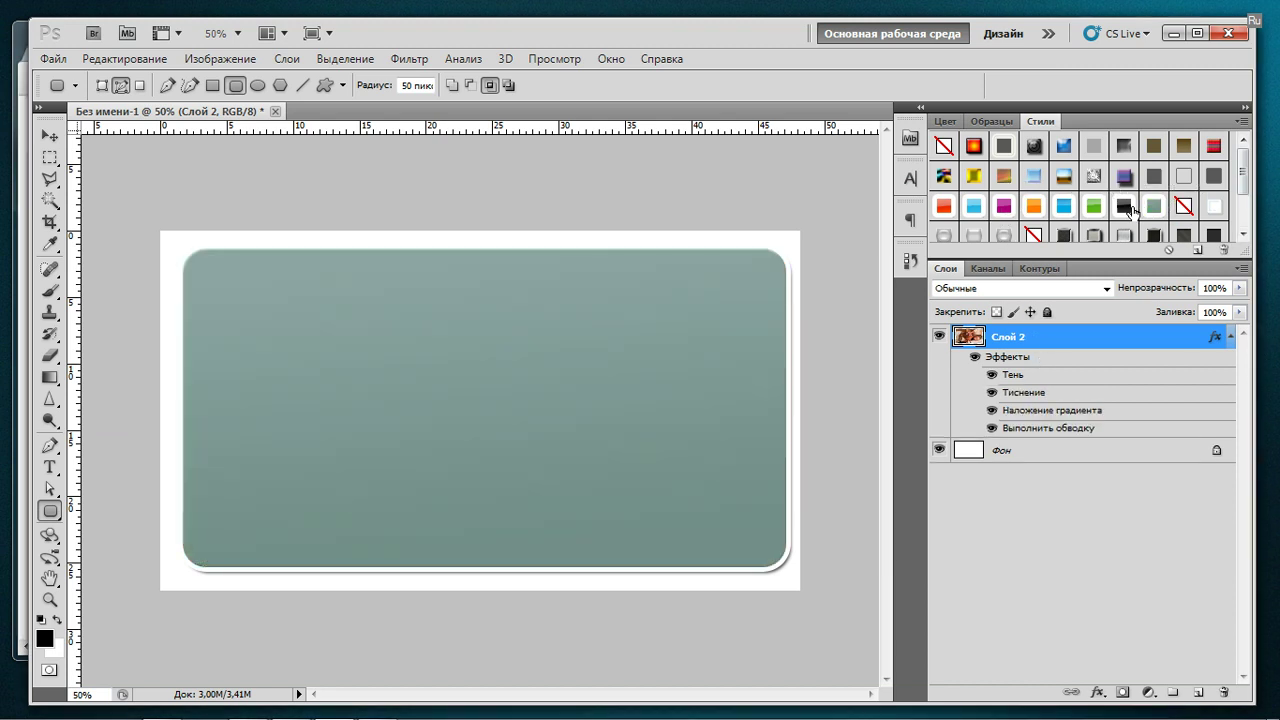
{"action": "left_click", "coordinate": [1127, 205]}
{"action": "left_click_drag", "start_coordinate": [1246, 175], "coordinate": [1246, 210]}
{"action": "left_click", "coordinate": [1002, 170]}
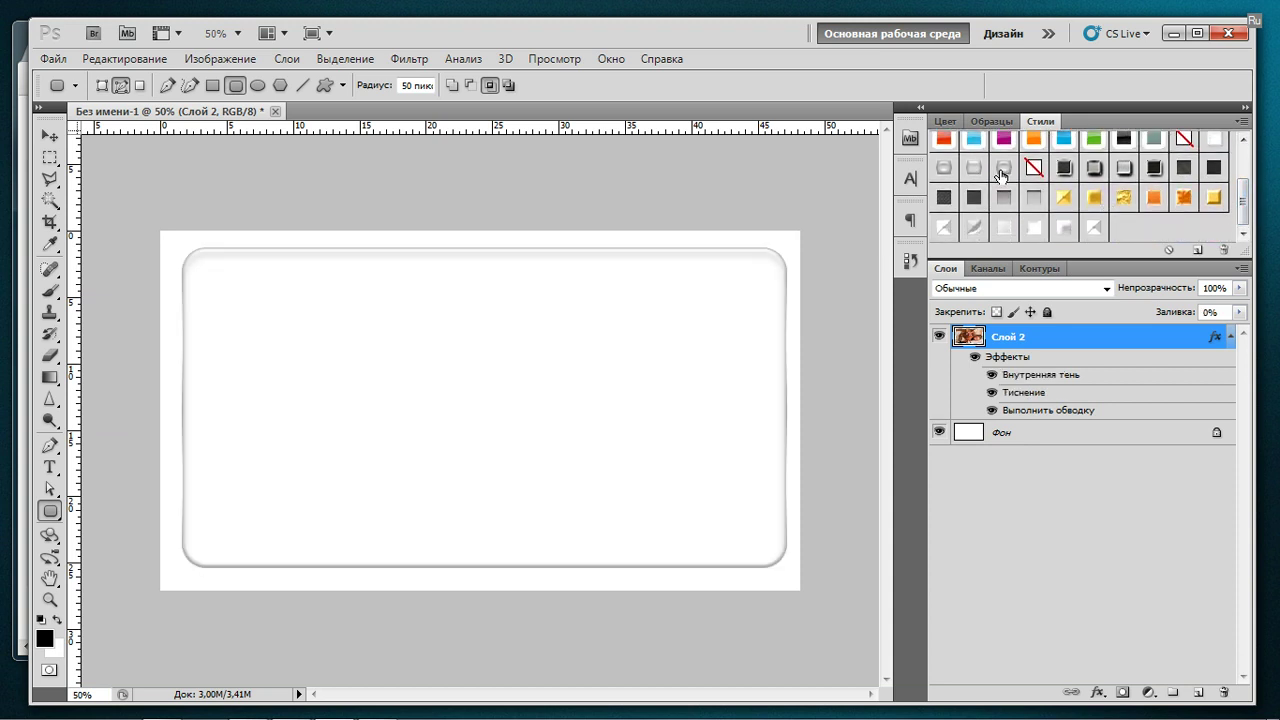
{"action": "left_click", "coordinate": [991, 392]}
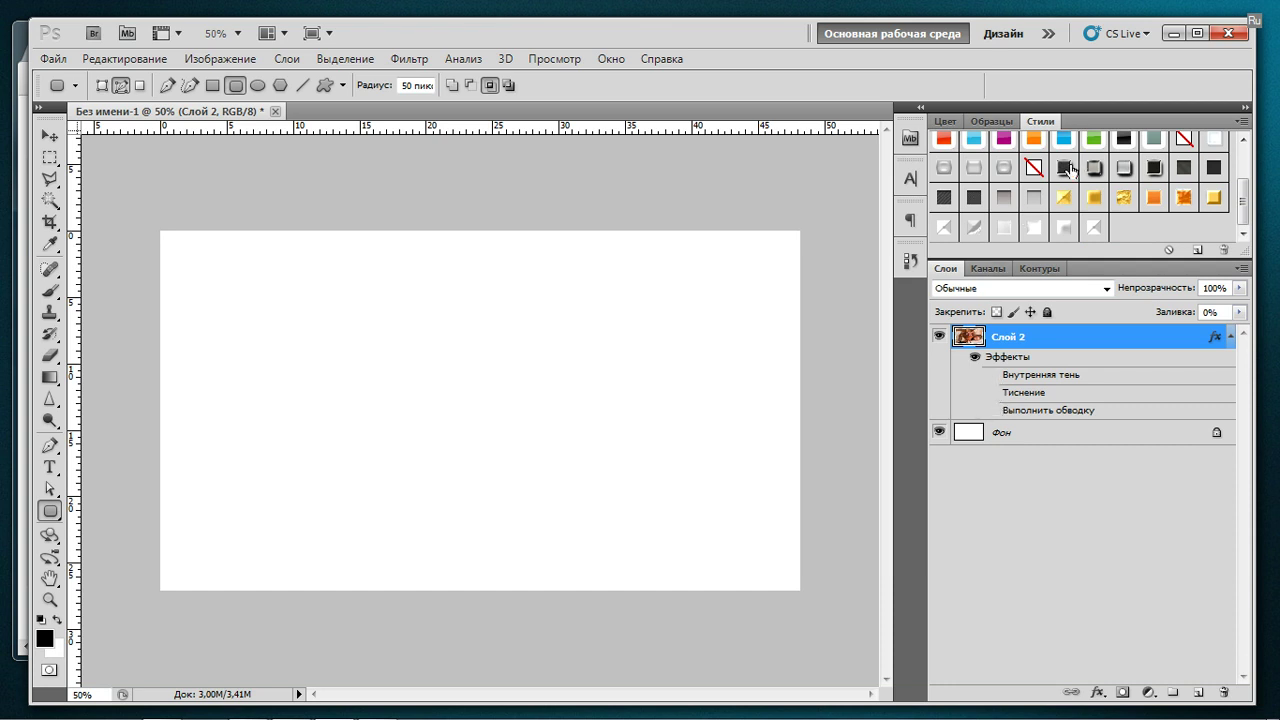
- Settle on the red glossy style for Слой 2 with its Gradient Overlay hidden
{"action": "left_click", "coordinate": [1088, 180]}
{"action": "left_click", "coordinate": [1094, 172]}
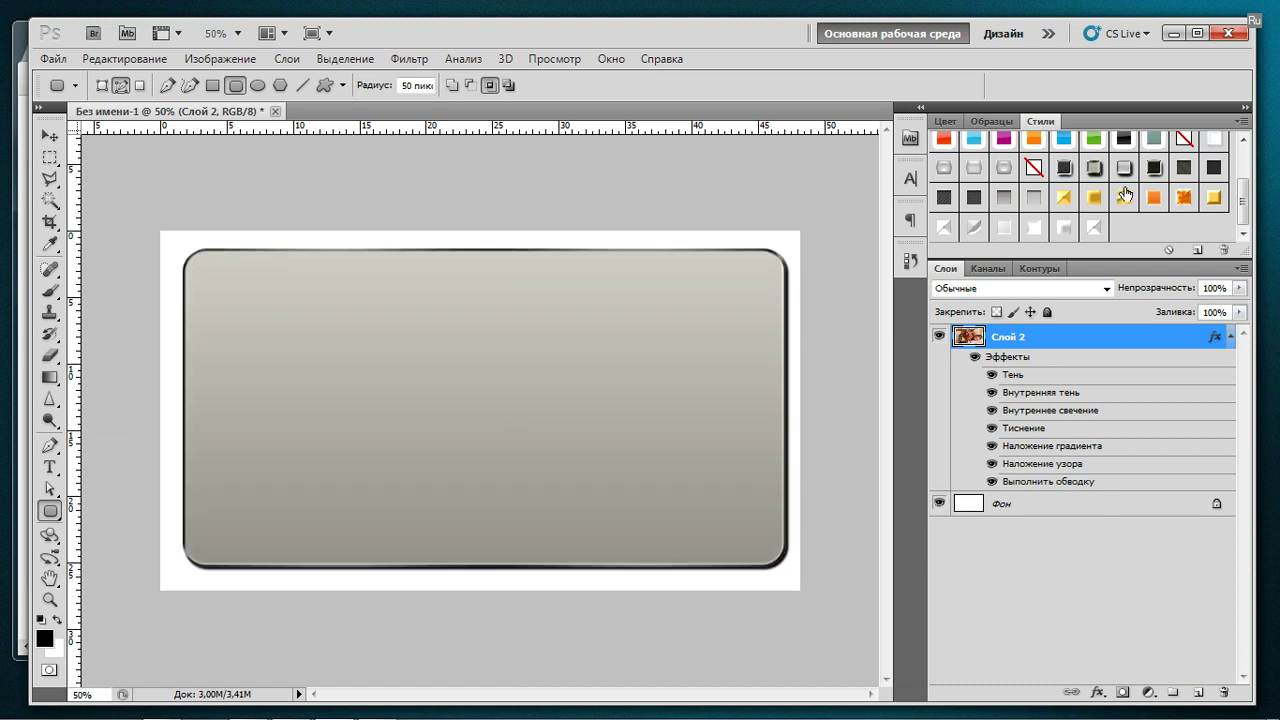
{"action": "left_click", "coordinate": [991, 463]}
{"action": "left_click", "coordinate": [991, 446]}
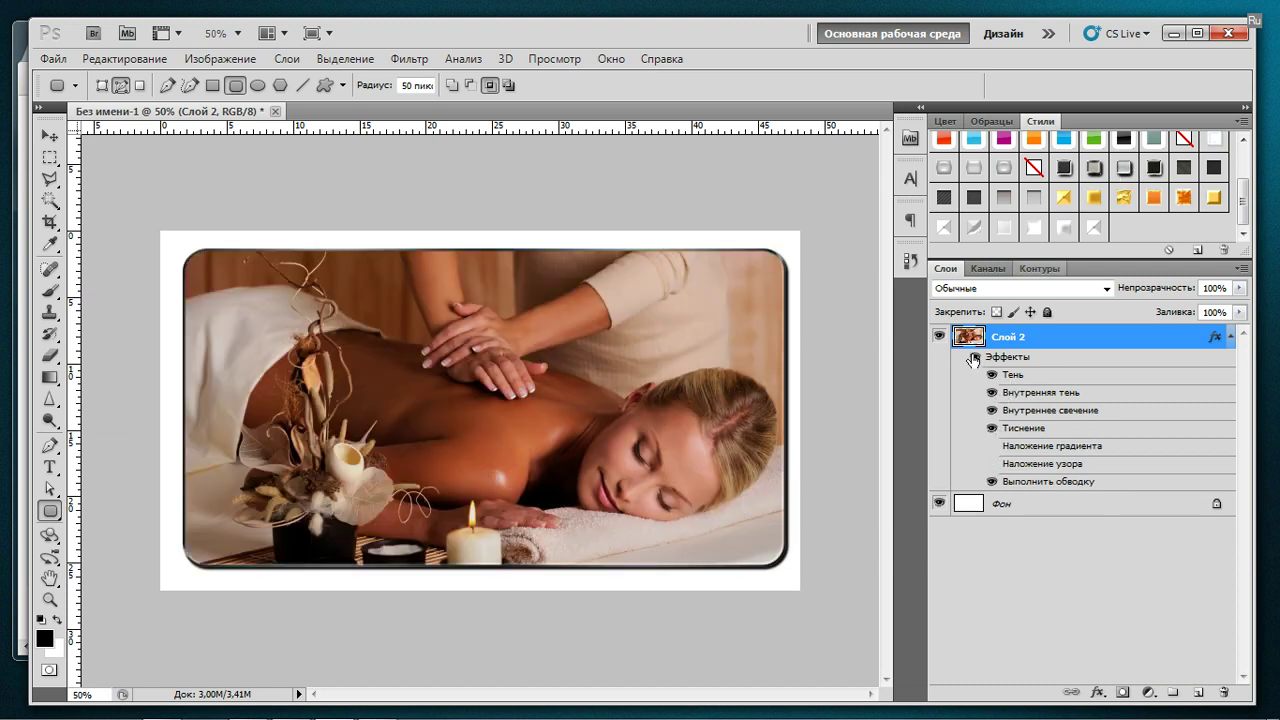
{"action": "scroll", "coordinate": [972, 190], "scroll_direction": "up", "scroll_amount": 1}
{"action": "left_click", "coordinate": [945, 168]}
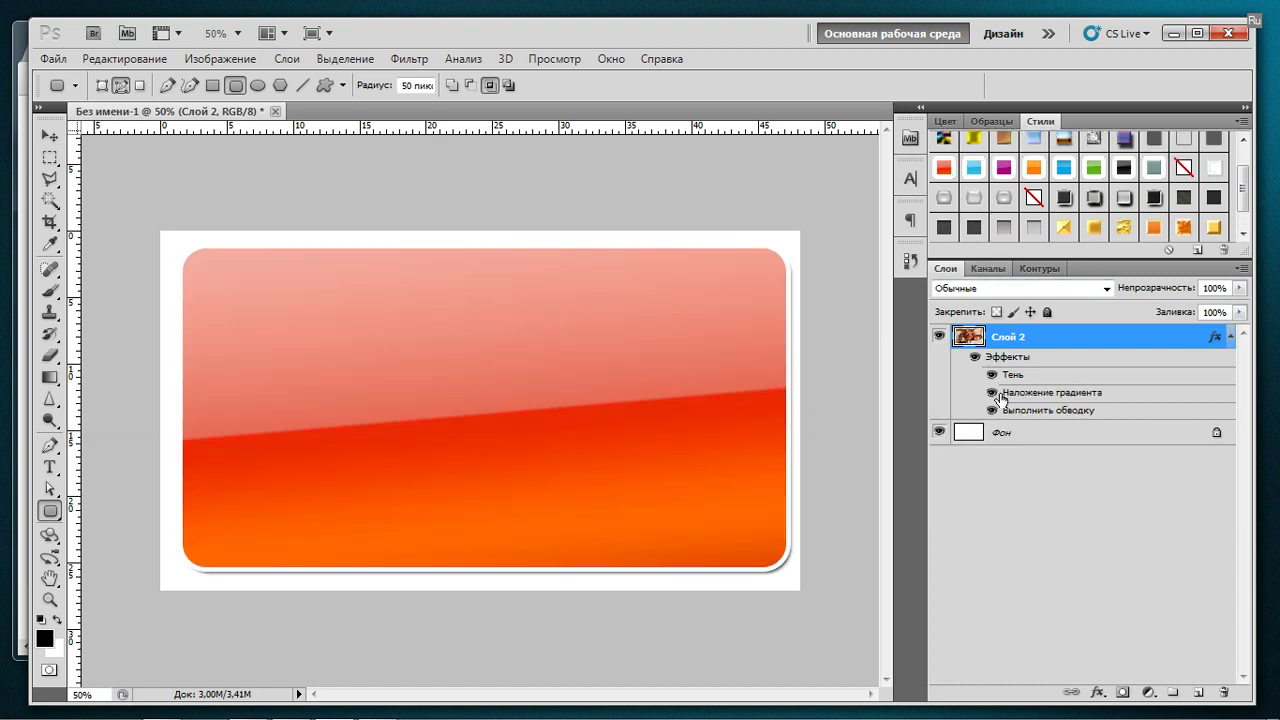
{"action": "left_click", "coordinate": [992, 392]}
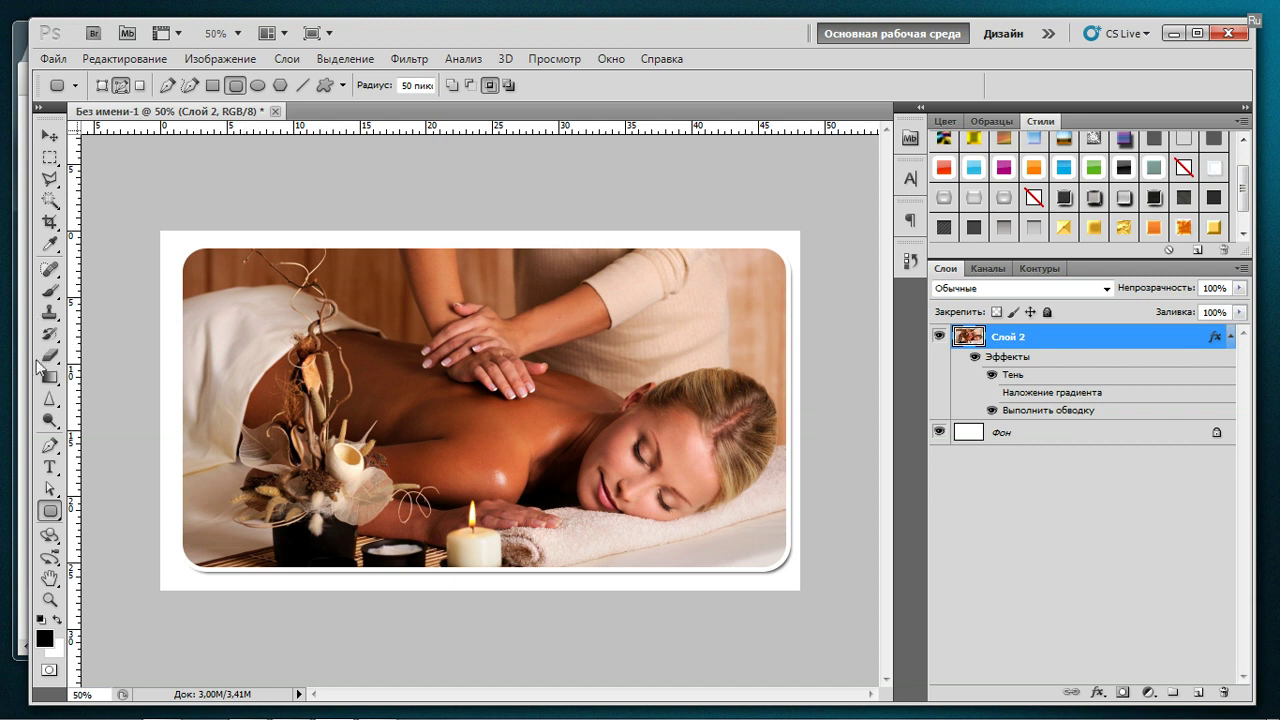
- Add a text box over the upper photo with the caption ИНТЕРЕСНЫЙ ТЕКСТ and select the line
{"action": "left_click", "coordinate": [49, 467]}
{"action": "left_click_drag", "start_coordinate": [210, 271], "coordinate": [757, 349]}
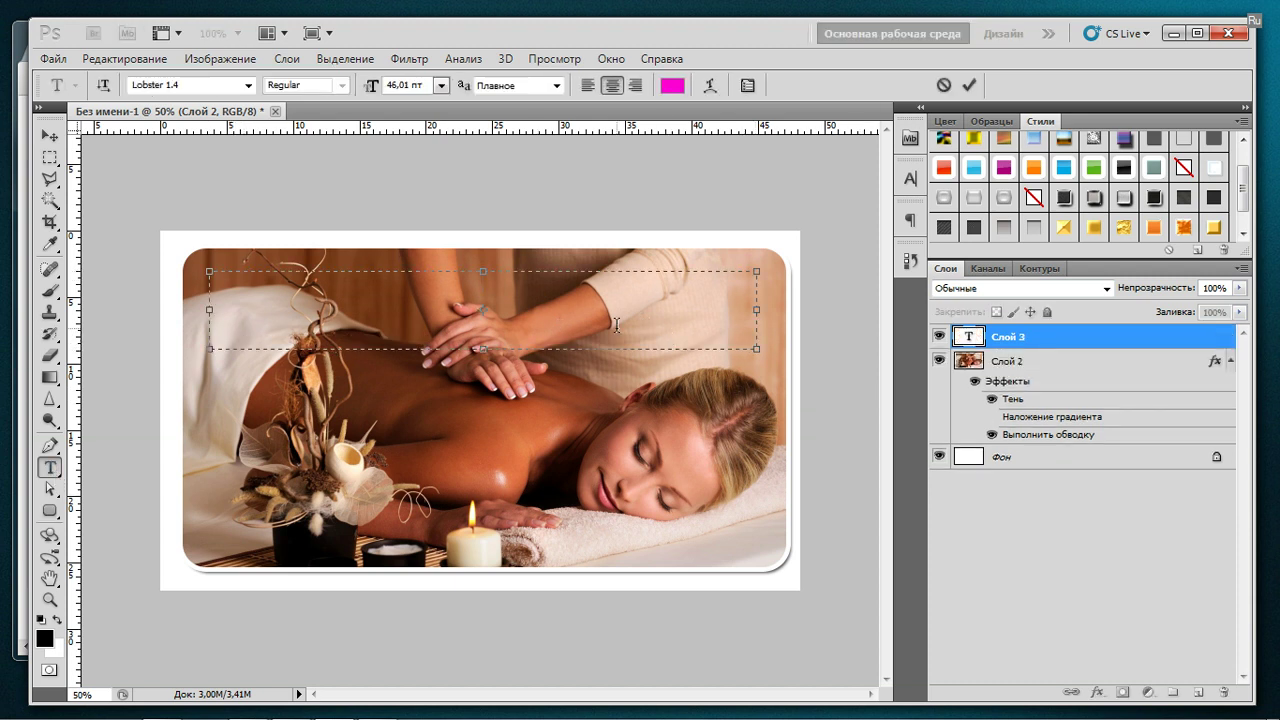
{"action": "type", "text": "ИНТЕРЕСНЫЙ ТЕКСТ"}
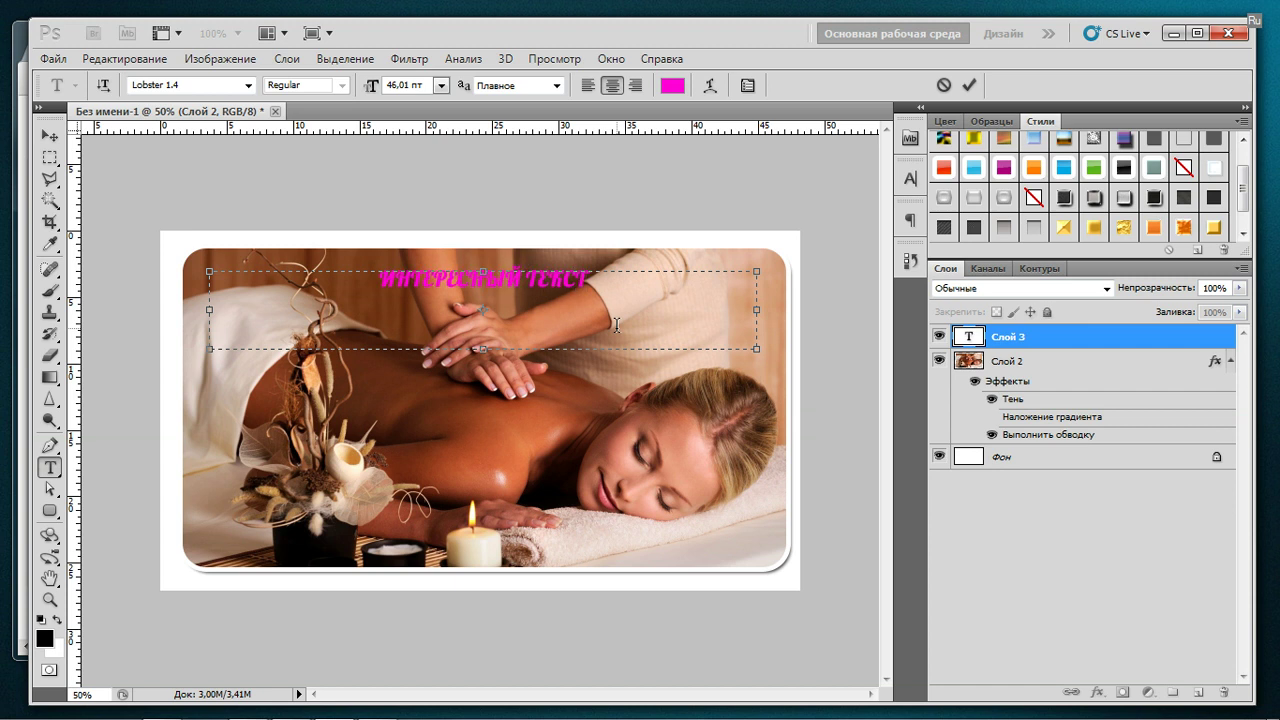
{"action": "left_click_drag", "start_coordinate": [621, 289], "coordinate": [378, 284]}
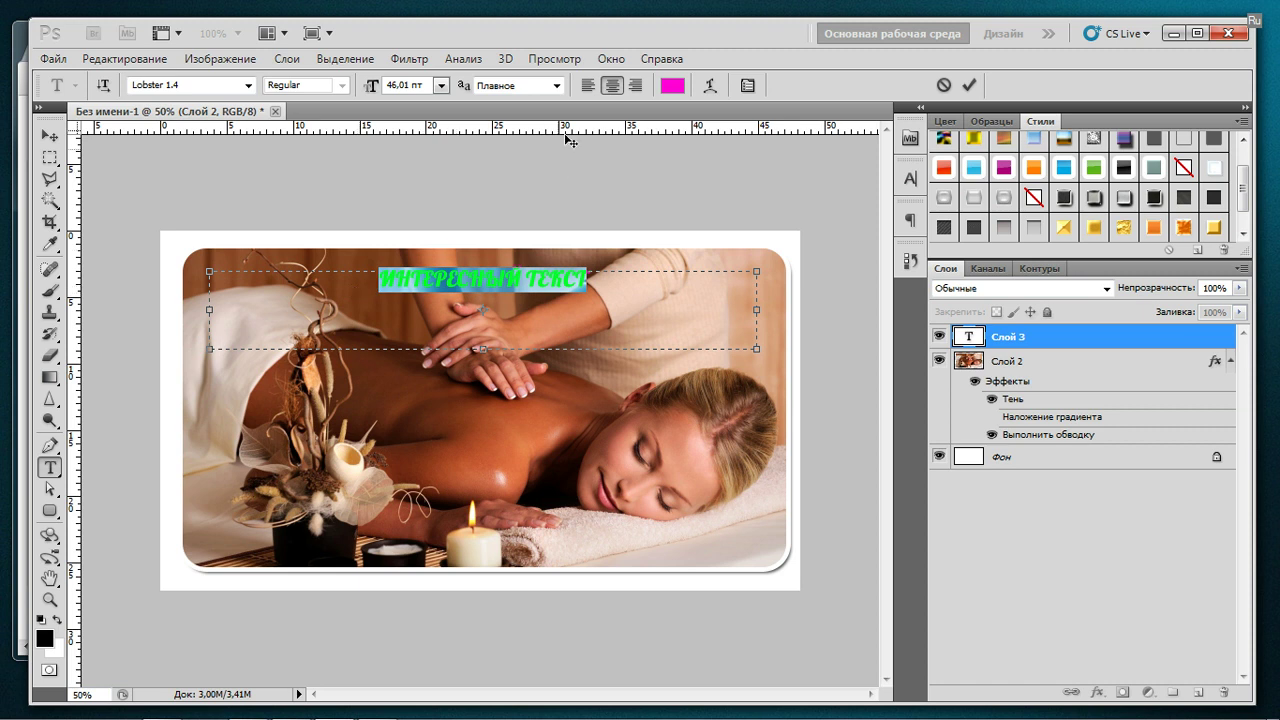
- Recolour the caption to yellow-green c6ff00 and commit the text
{"action": "left_click", "coordinate": [678, 85]}
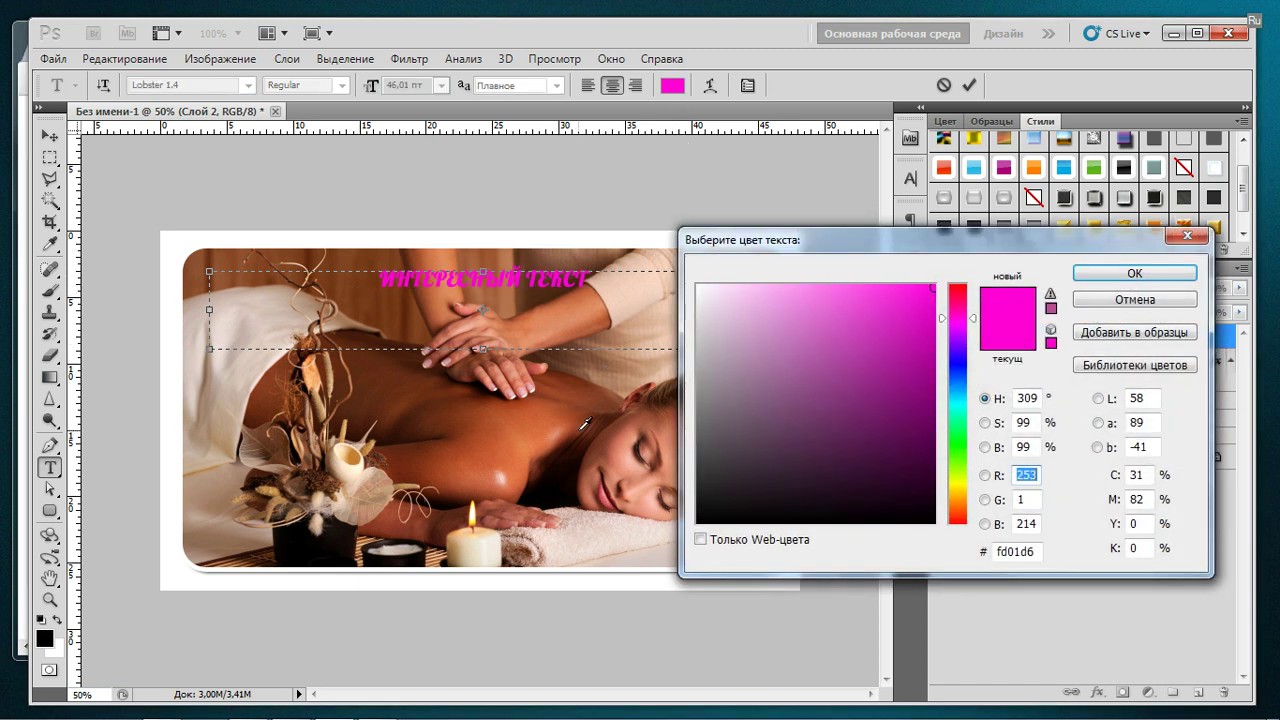
{"action": "left_click", "coordinate": [481, 471]}
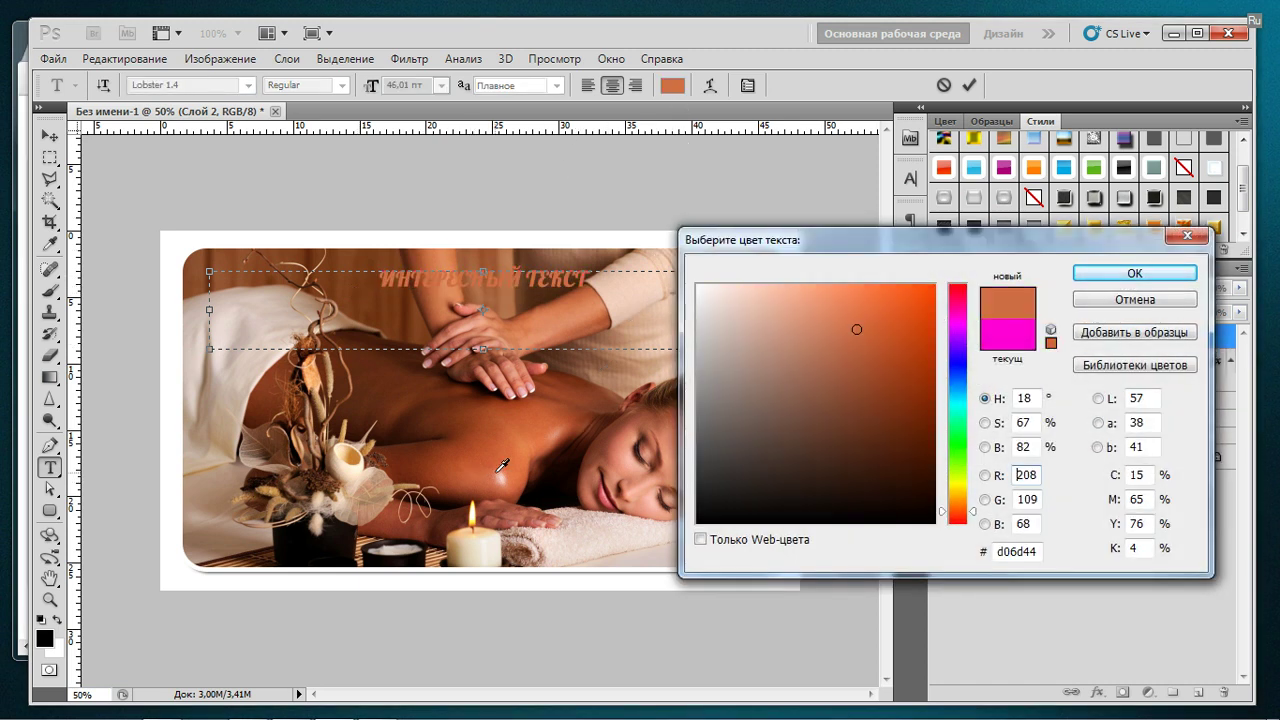
{"action": "left_click", "coordinate": [332, 540]}
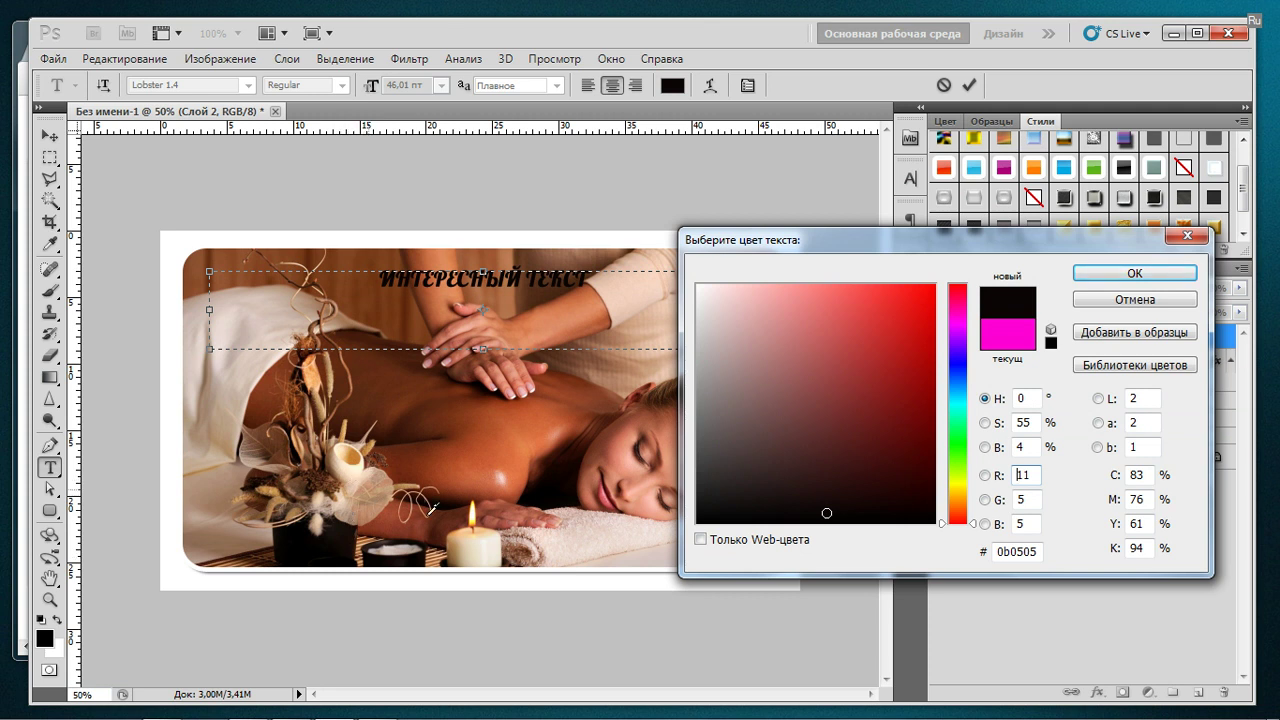
{"action": "left_click", "coordinate": [475, 514]}
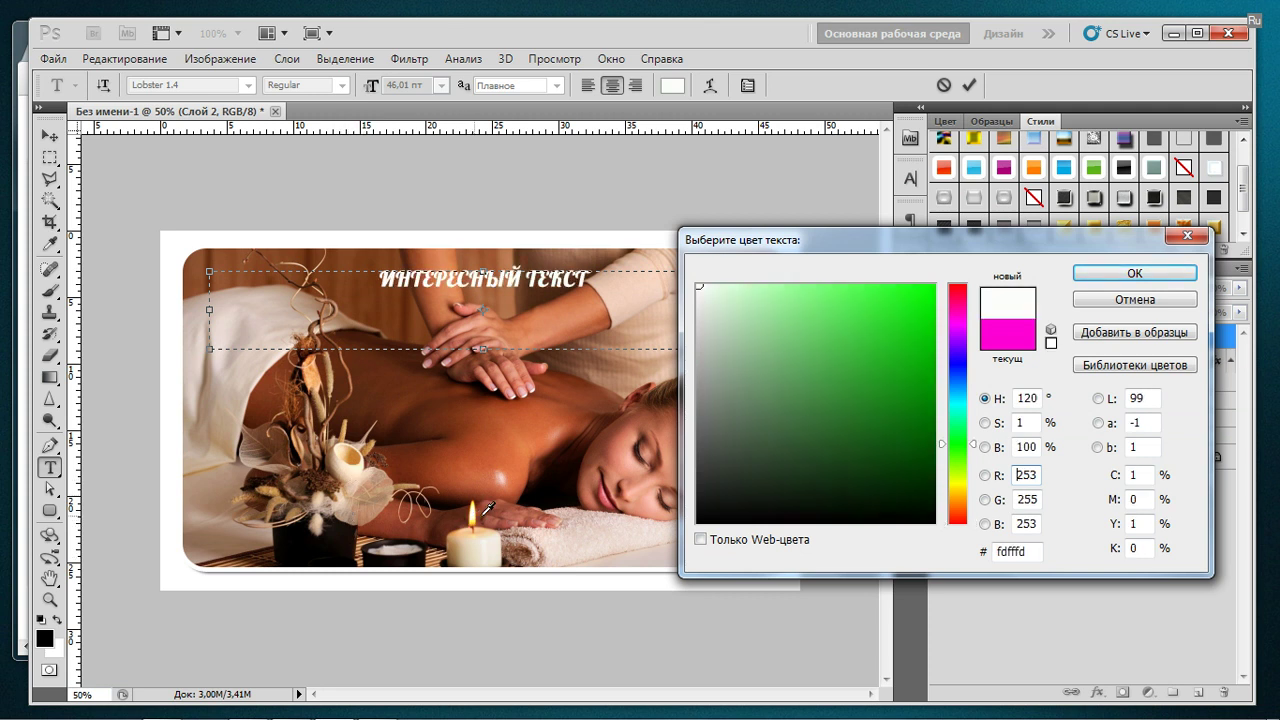
{"action": "left_click", "coordinate": [958, 476]}
{"action": "mouse_move", "coordinate": [922, 384]}
{"action": "left_mouse_down"}
{"action": "mouse_move", "coordinate": [923, 297]}
{"action": "mouse_move", "coordinate": [1005, 288]}
{"action": "left_mouse_up"}
{"action": "left_click", "coordinate": [1134, 273]}
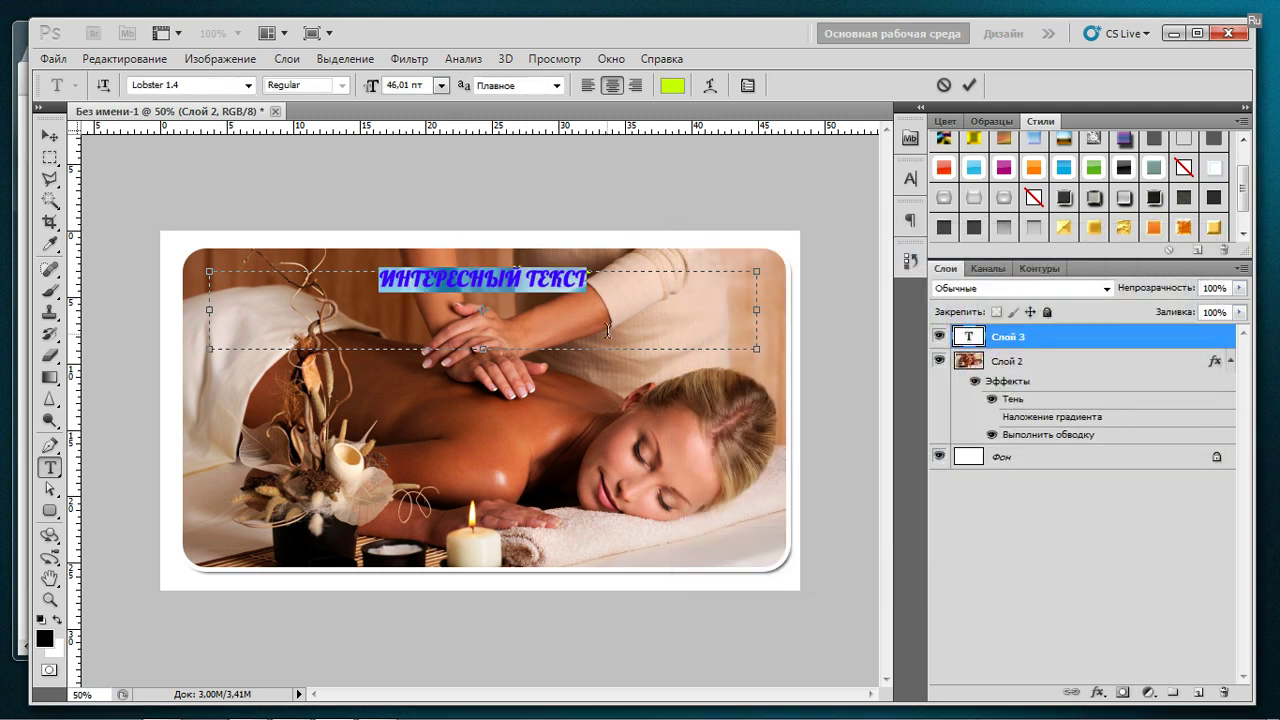
{"action": "left_click", "coordinate": [608, 330]}
{"action": "left_click", "coordinate": [969, 85]}
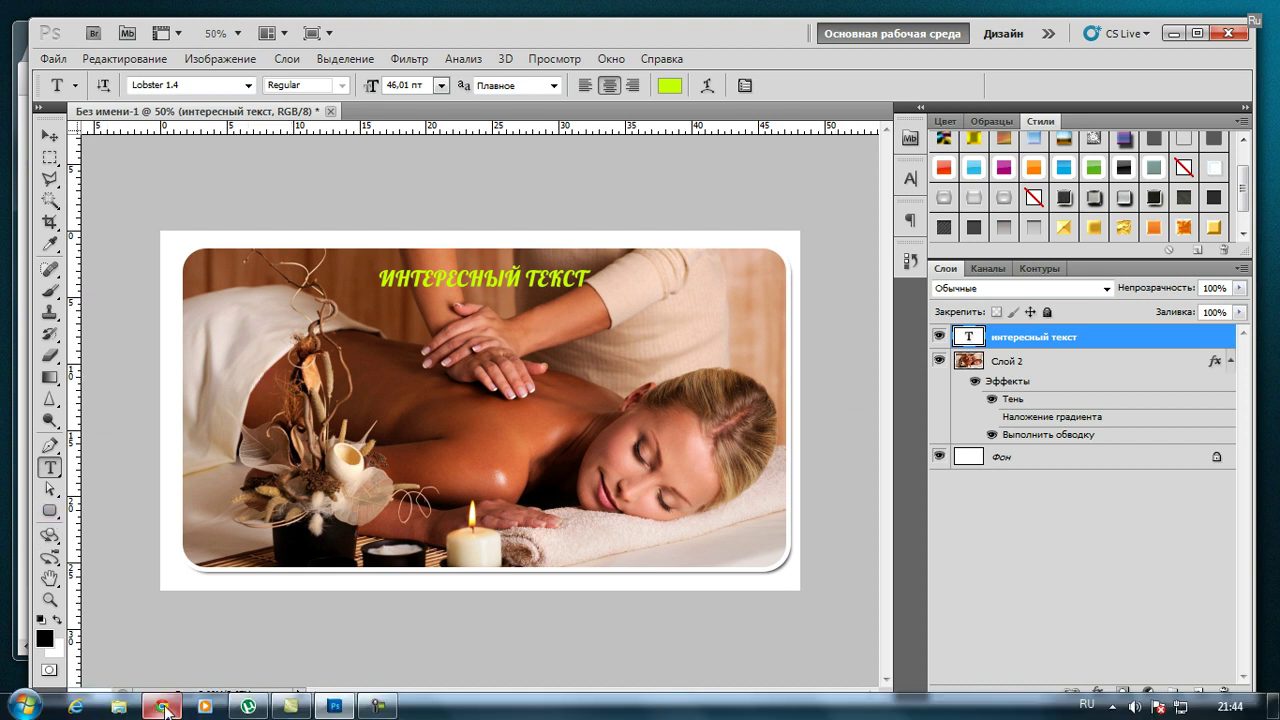
- Copy the black-and-white photo of the uniformed men from its Chrome tab
{"action": "left_click", "coordinate": [162, 707]}
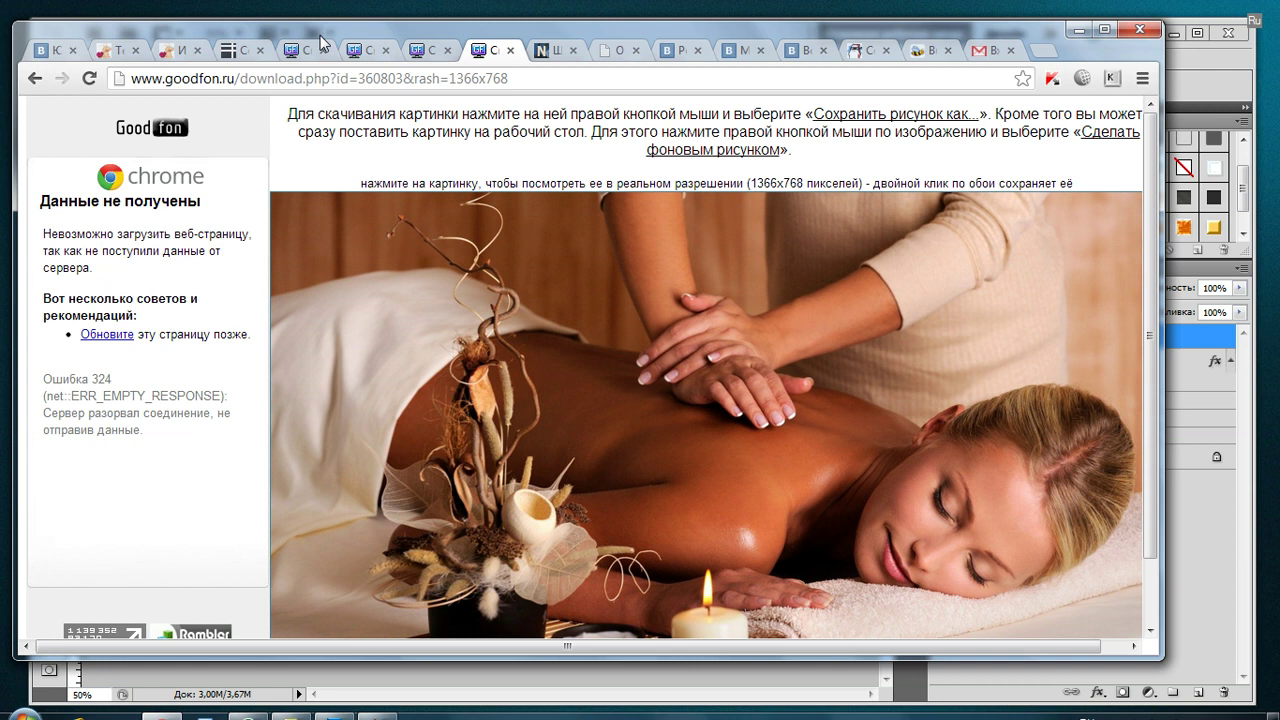
{"action": "left_click", "coordinate": [362, 50]}
{"action": "left_click", "coordinate": [430, 50]}
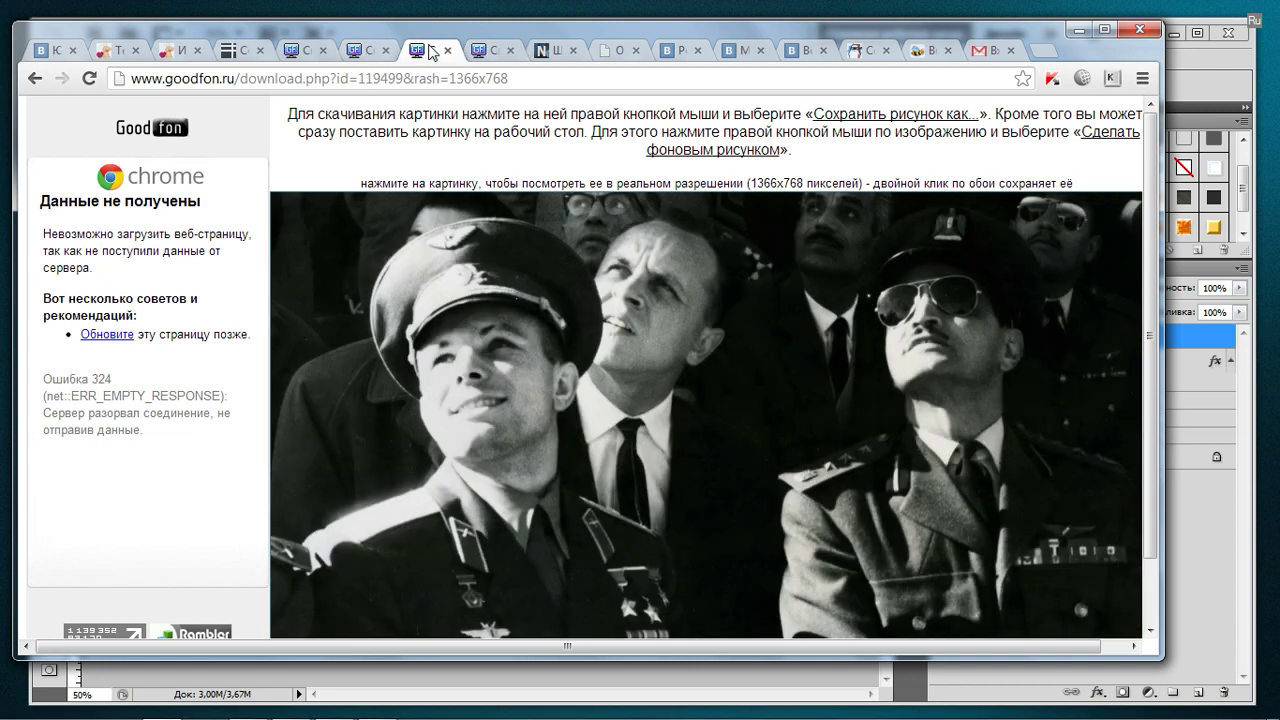
{"action": "right_click", "coordinate": [530, 395]}
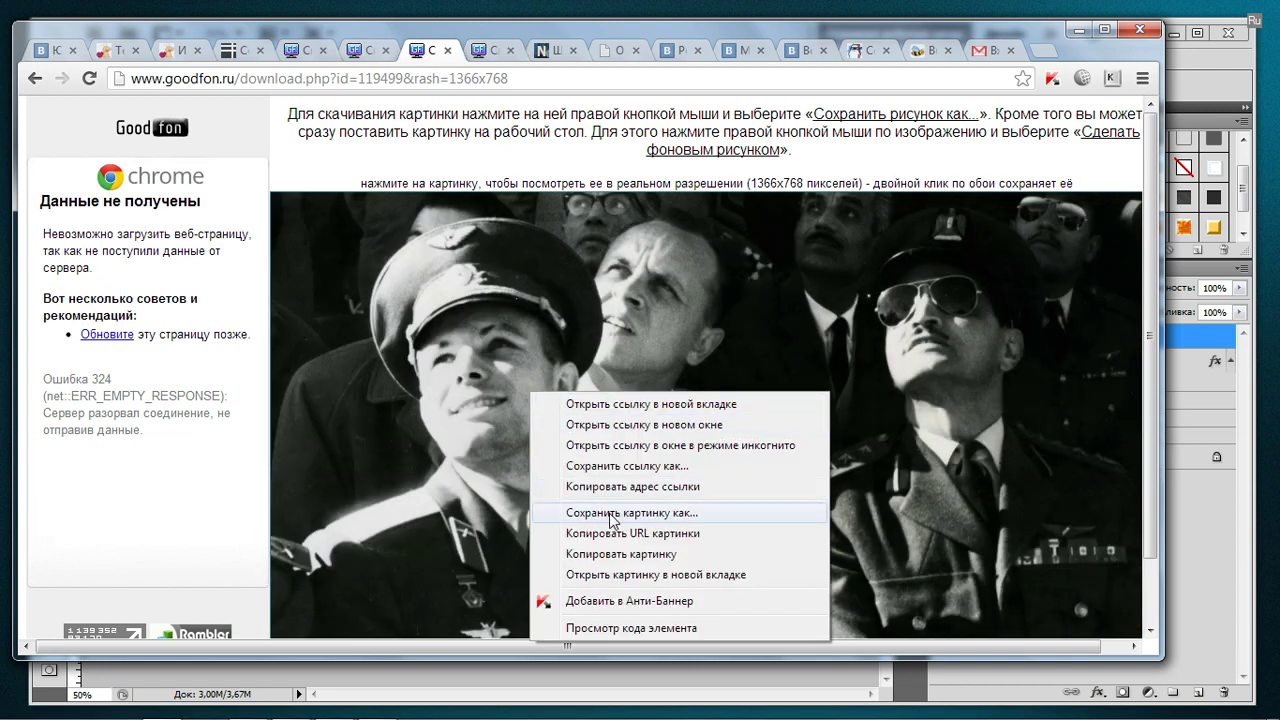
{"action": "left_click", "coordinate": [631, 563]}
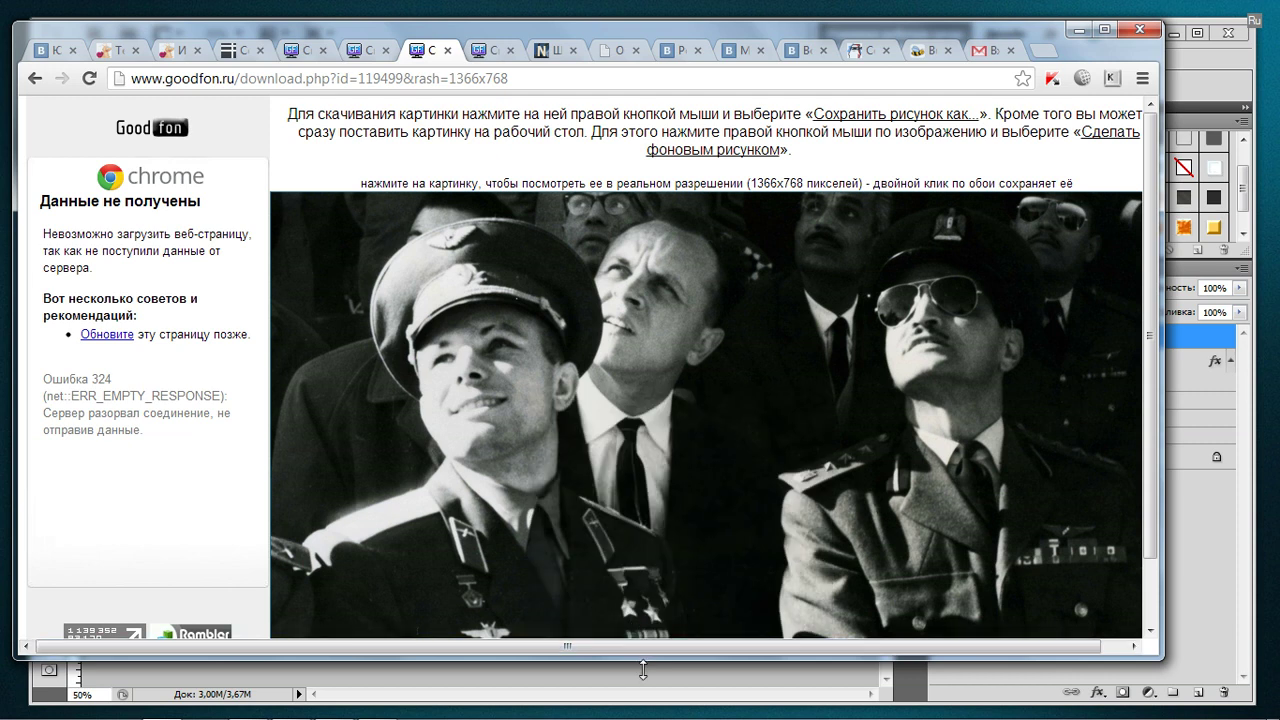
{"action": "left_click", "coordinate": [643, 677]}
- Create a new 1366×768 clipboard-sized document and paste the black-and-white photo as Layer 1
{"action": "key", "text": "ctrl+n"}
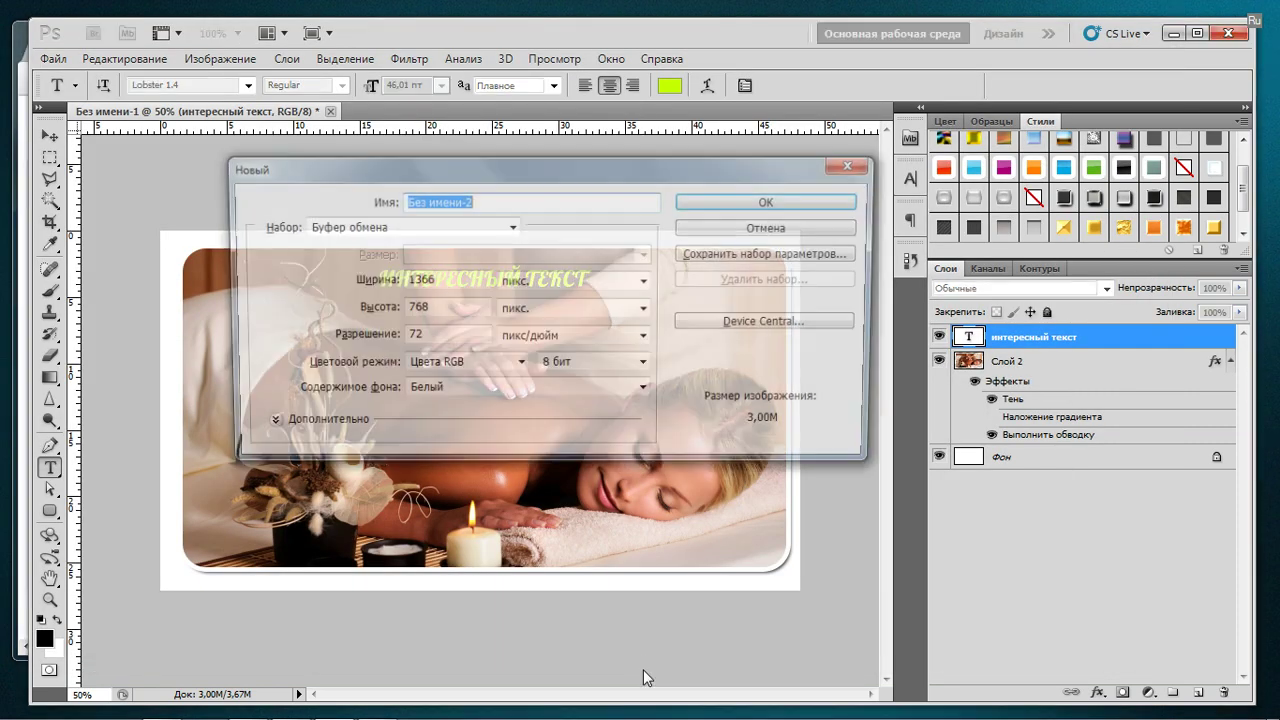
{"action": "left_click", "coordinate": [729, 200]}
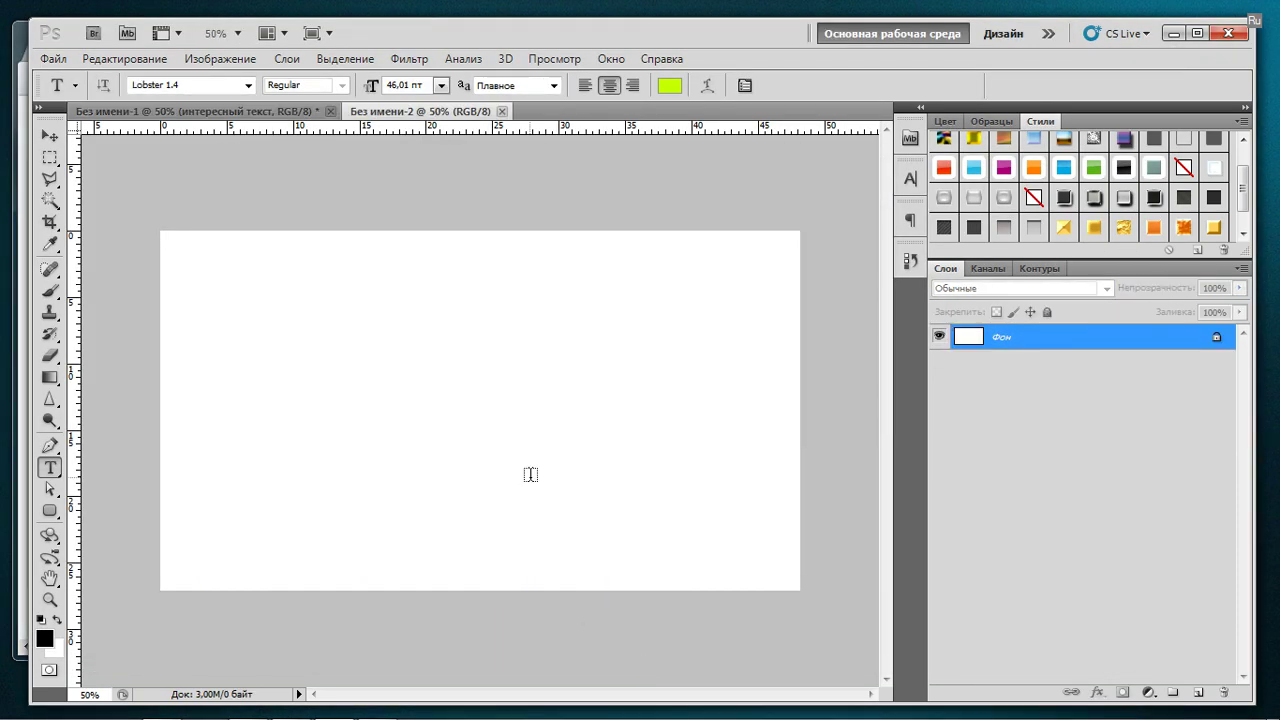
{"action": "key", "text": "ctrl+v"}
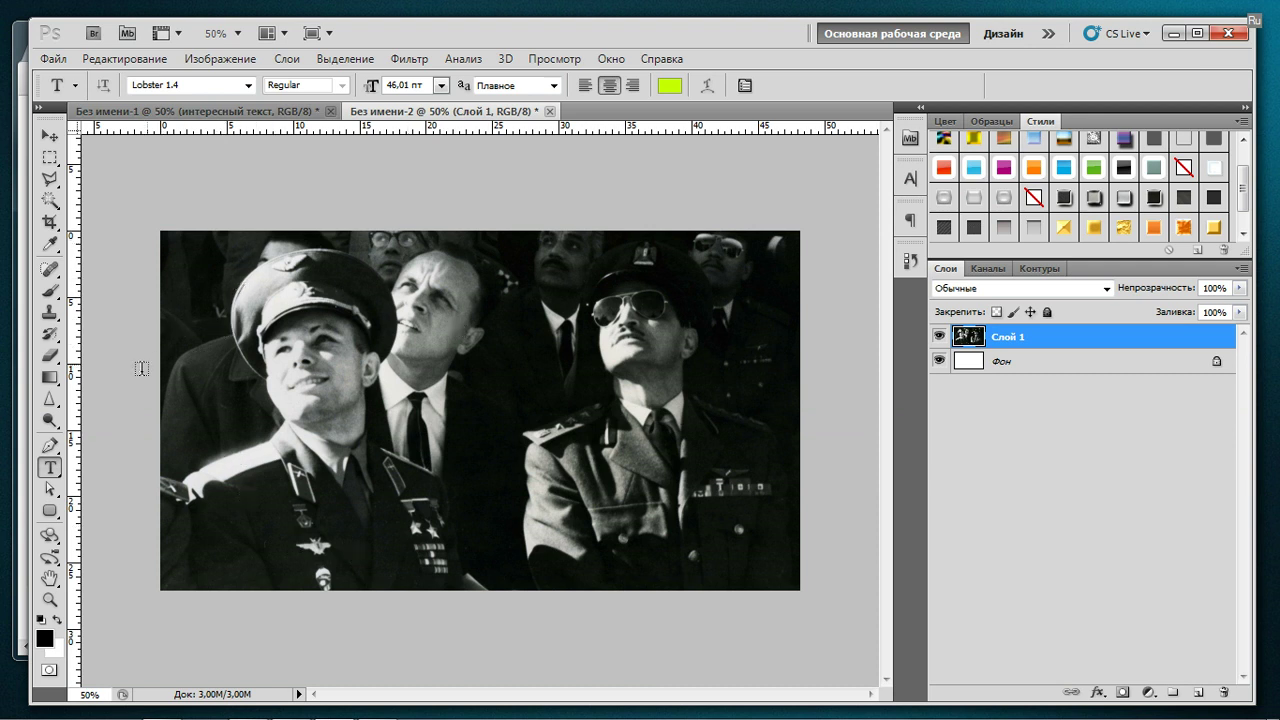
- Draw a circular ellipse path around the left officer's face and load it as a selection
{"action": "right_click", "coordinate": [50, 510]}
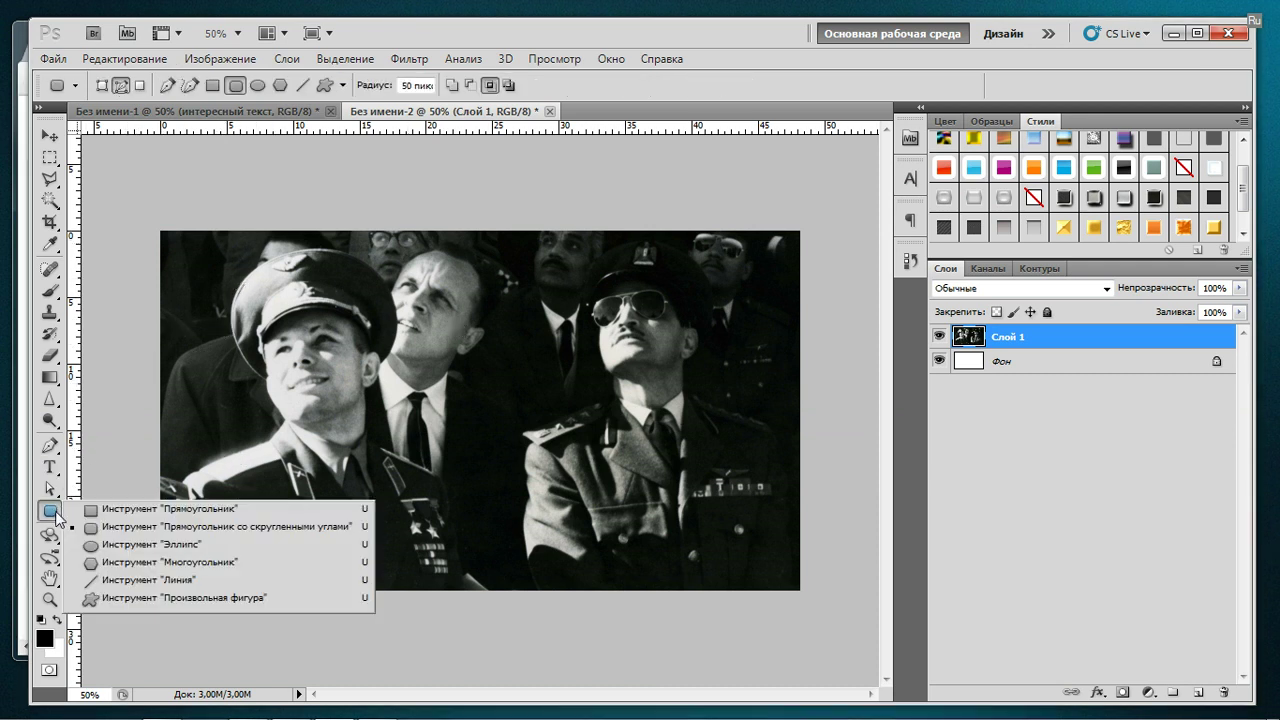
{"action": "left_click", "coordinate": [129, 545]}
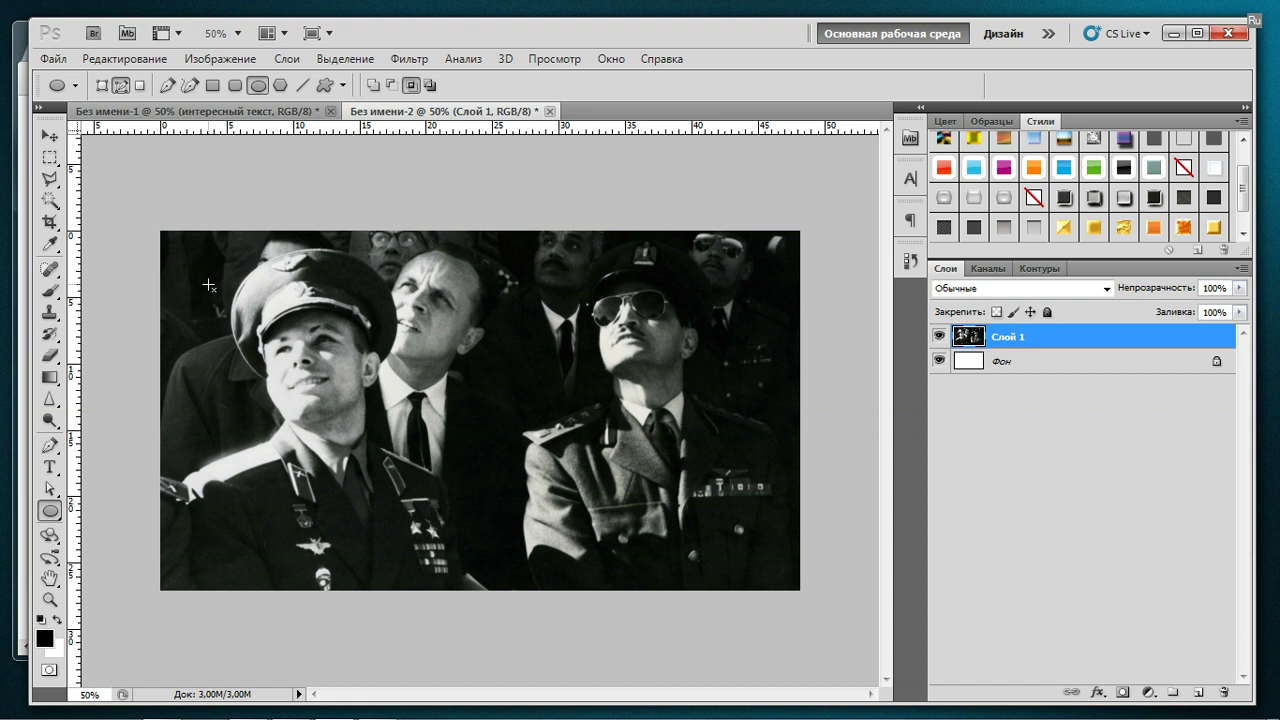
{"action": "left_click_drag", "start_coordinate": [199, 263], "coordinate": [478, 535]}
{"action": "key", "text": "shift+alt"}
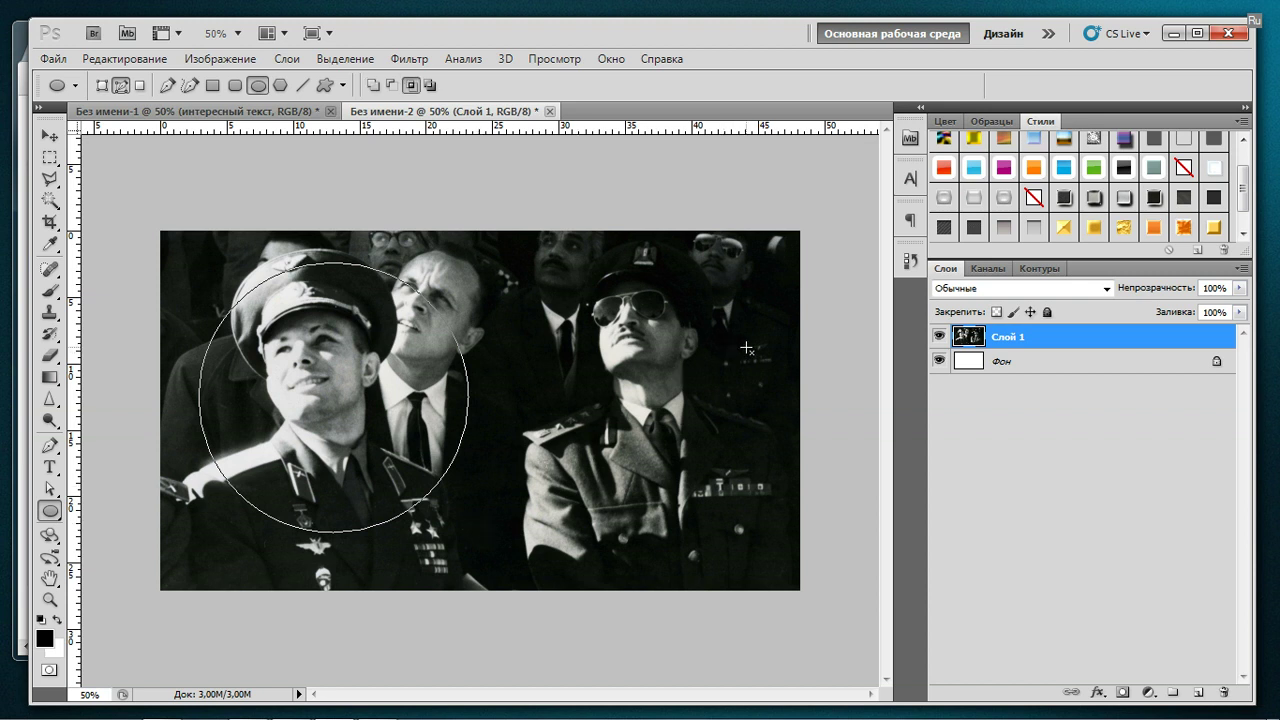
{"action": "key", "text": "ctrl+z"}
{"action": "key", "text": "shift"}
{"action": "left_click_drag", "start_coordinate": [210, 268], "coordinate": [494, 536]}
{"action": "key", "text": "shift+alt"}
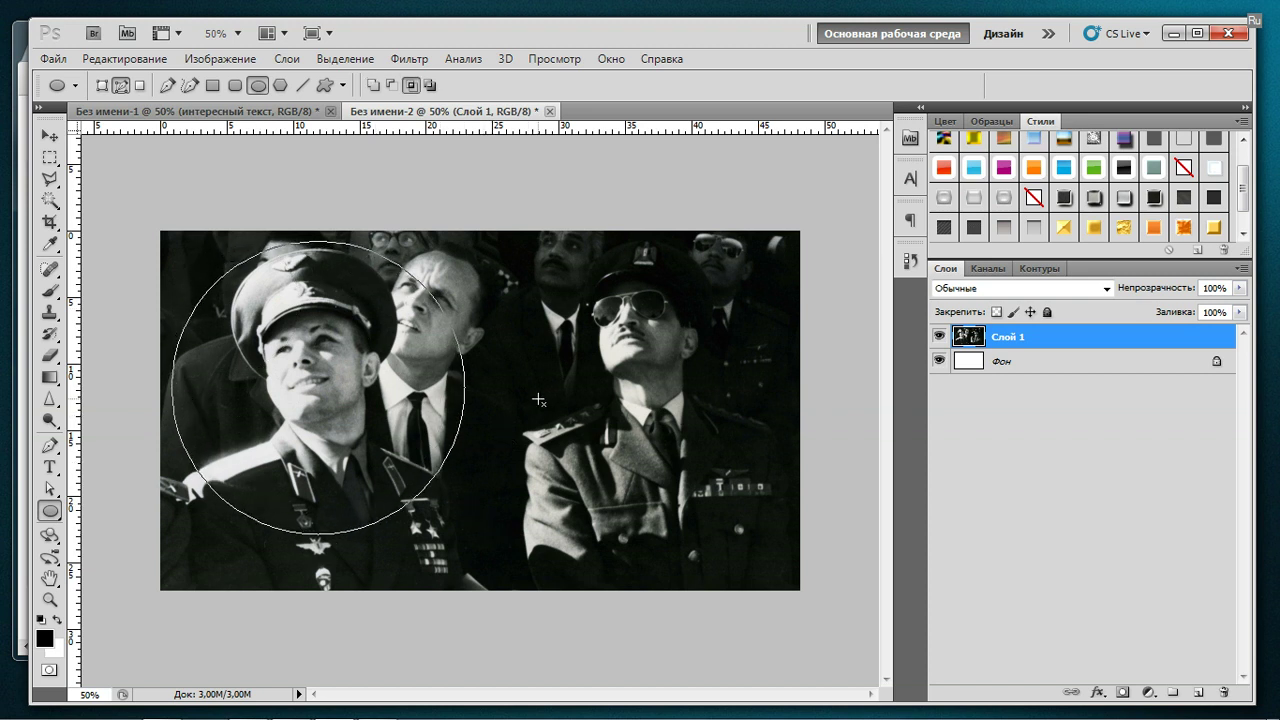
{"action": "key", "text": "ctrl+Return"}
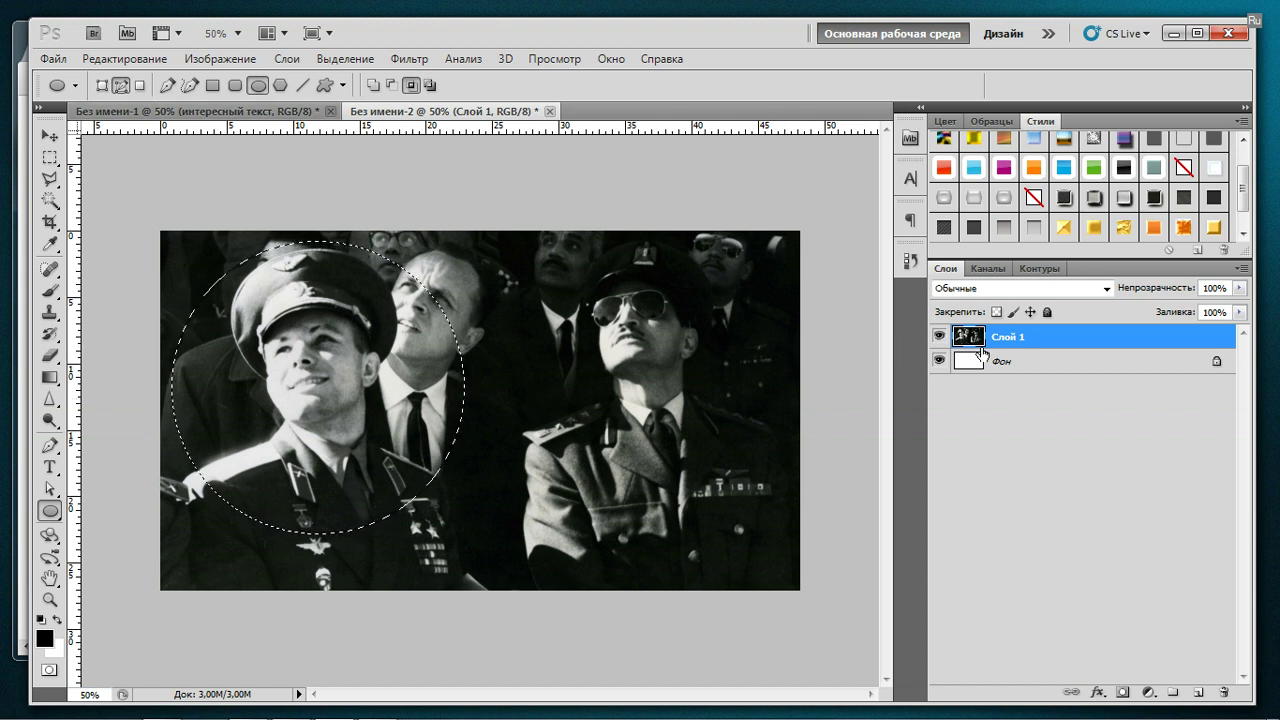
- Copy the circle onto Layer 2 and hide the full photo layer Слой 1
{"action": "key", "text": "ctrl+j"}
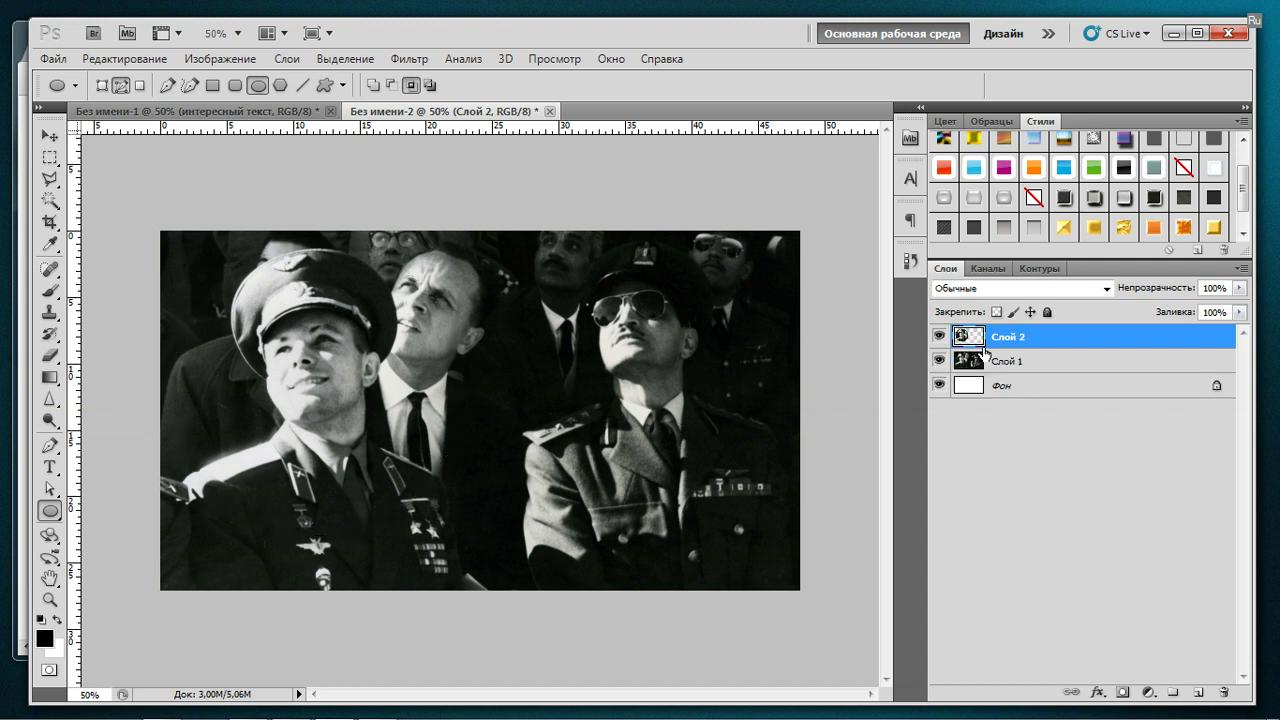
{"action": "left_click", "coordinate": [939, 361]}
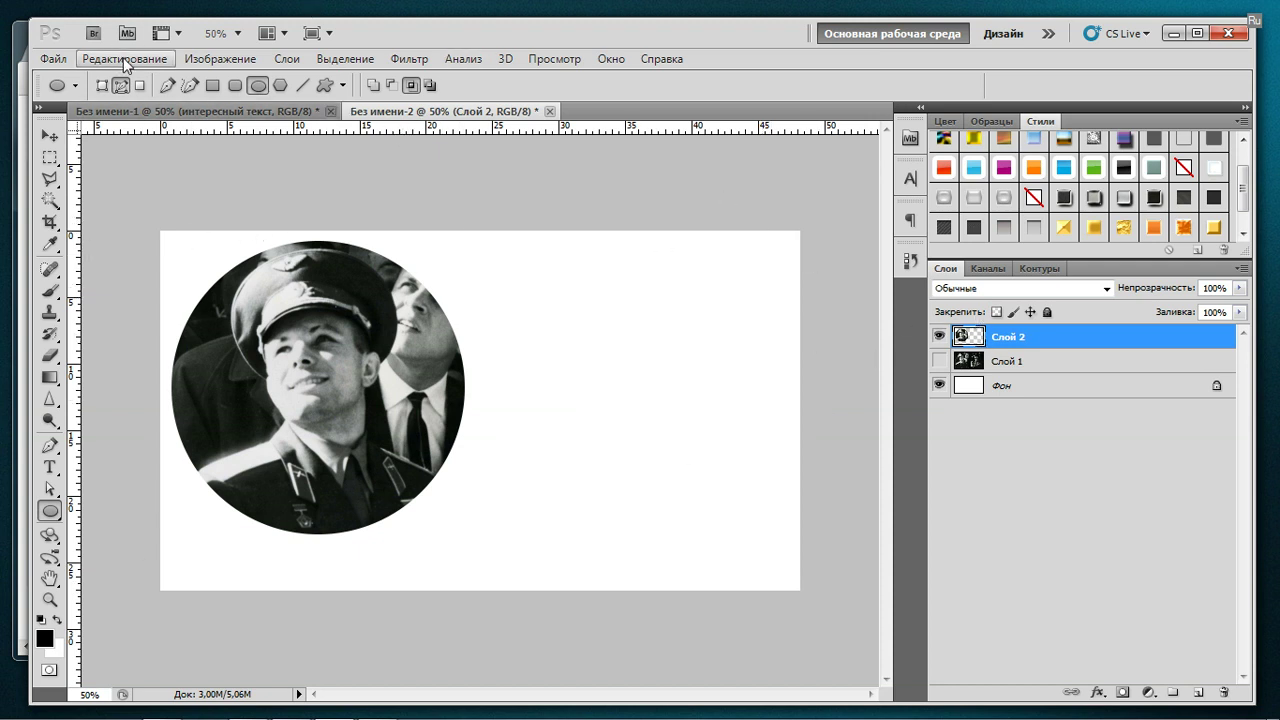
- Trim the canvas to the circular portrait with Image > Trim at its default settings
{"action": "left_click", "coordinate": [219, 59]}
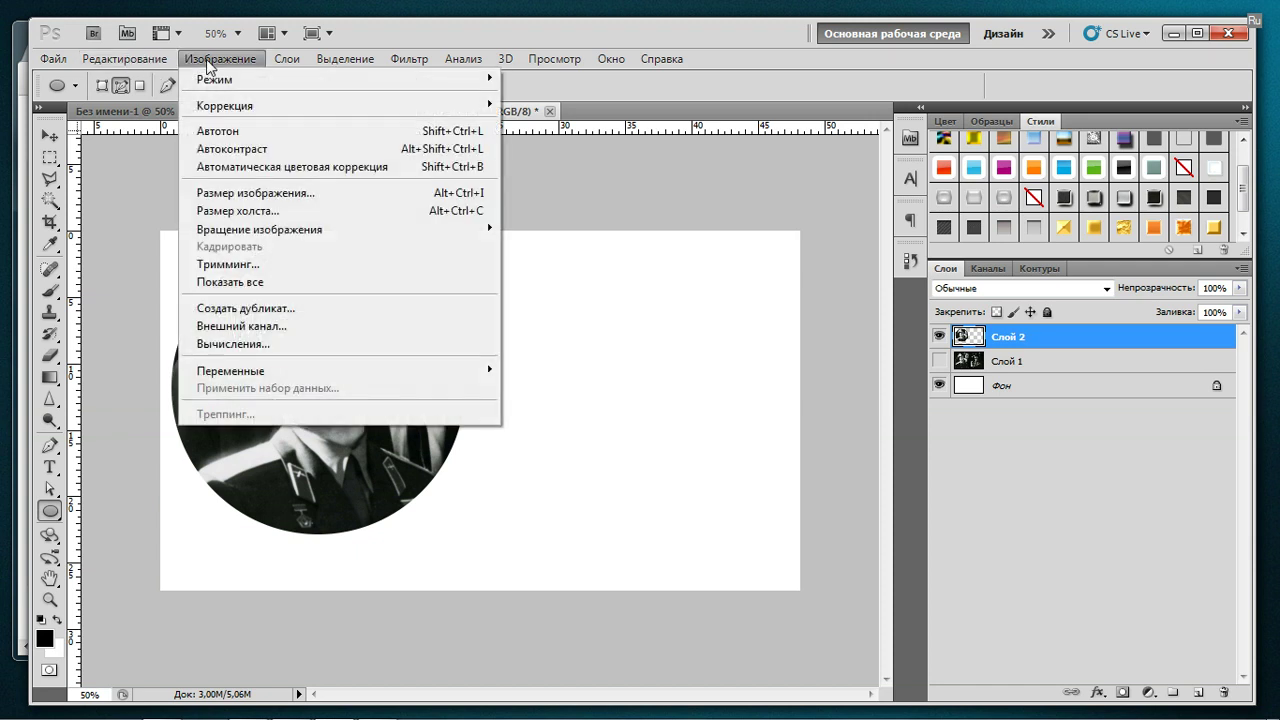
{"action": "left_click", "coordinate": [263, 264]}
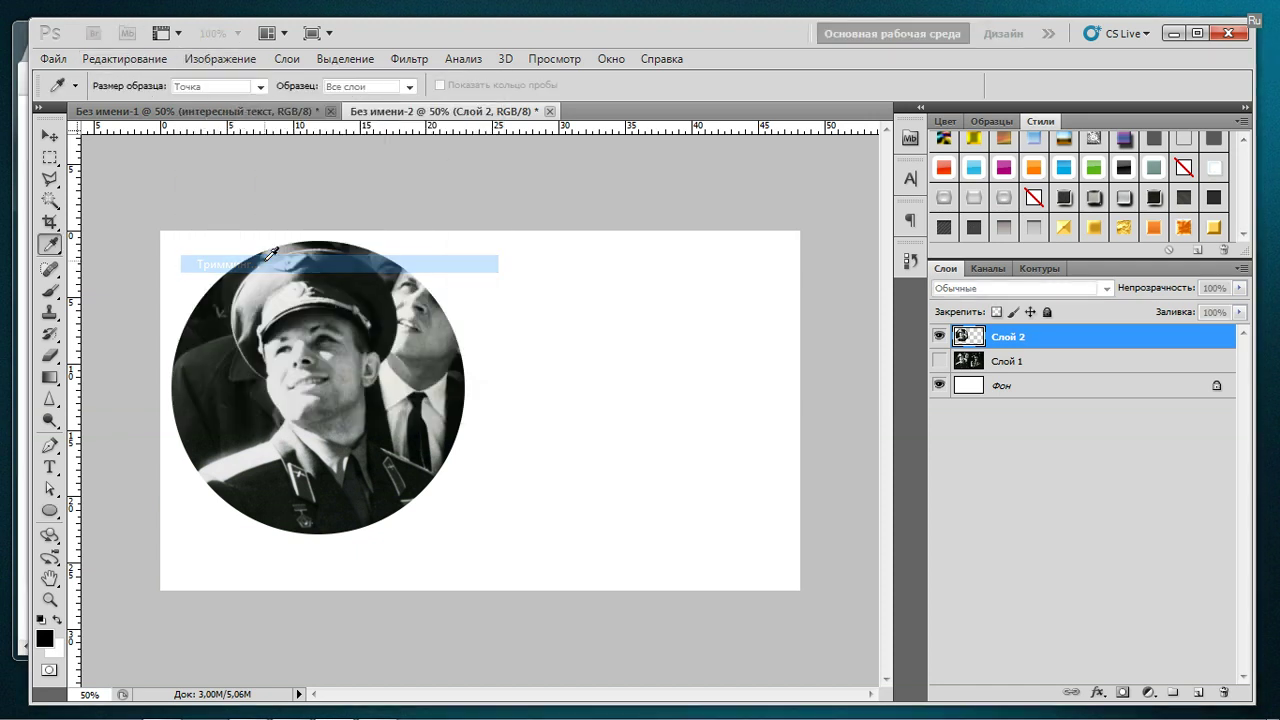
{"action": "left_click", "coordinate": [757, 207]}
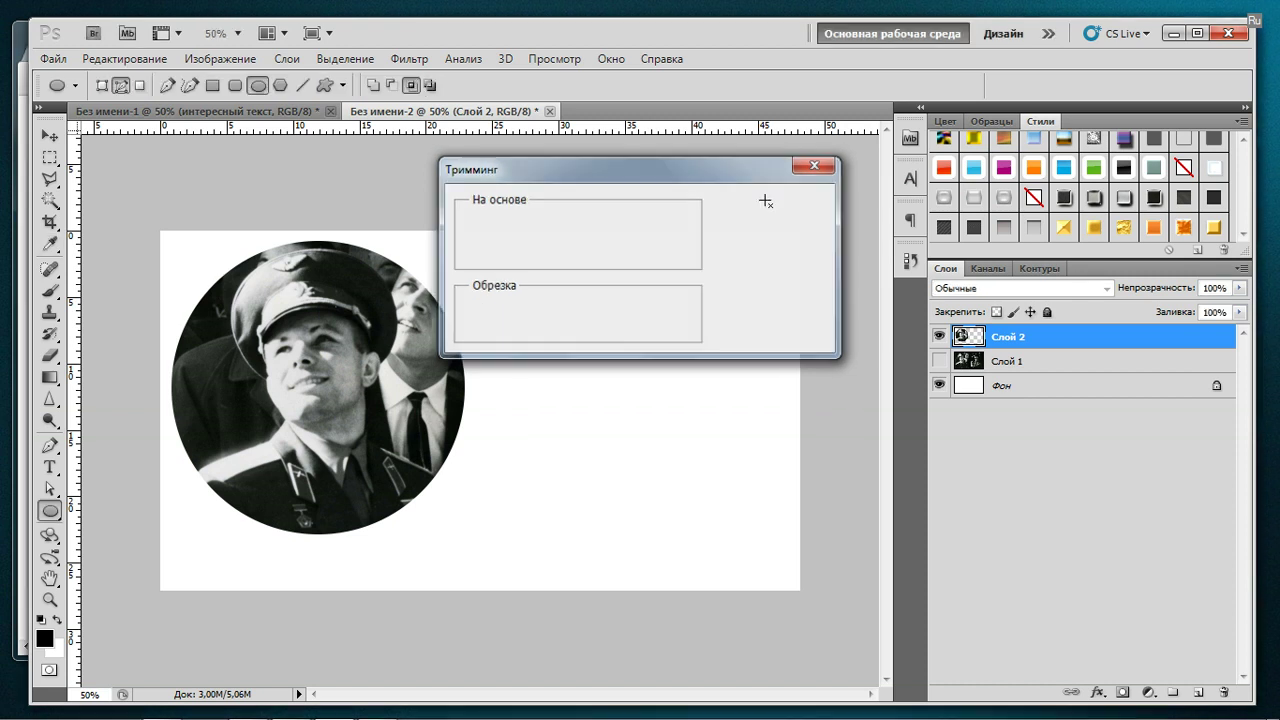